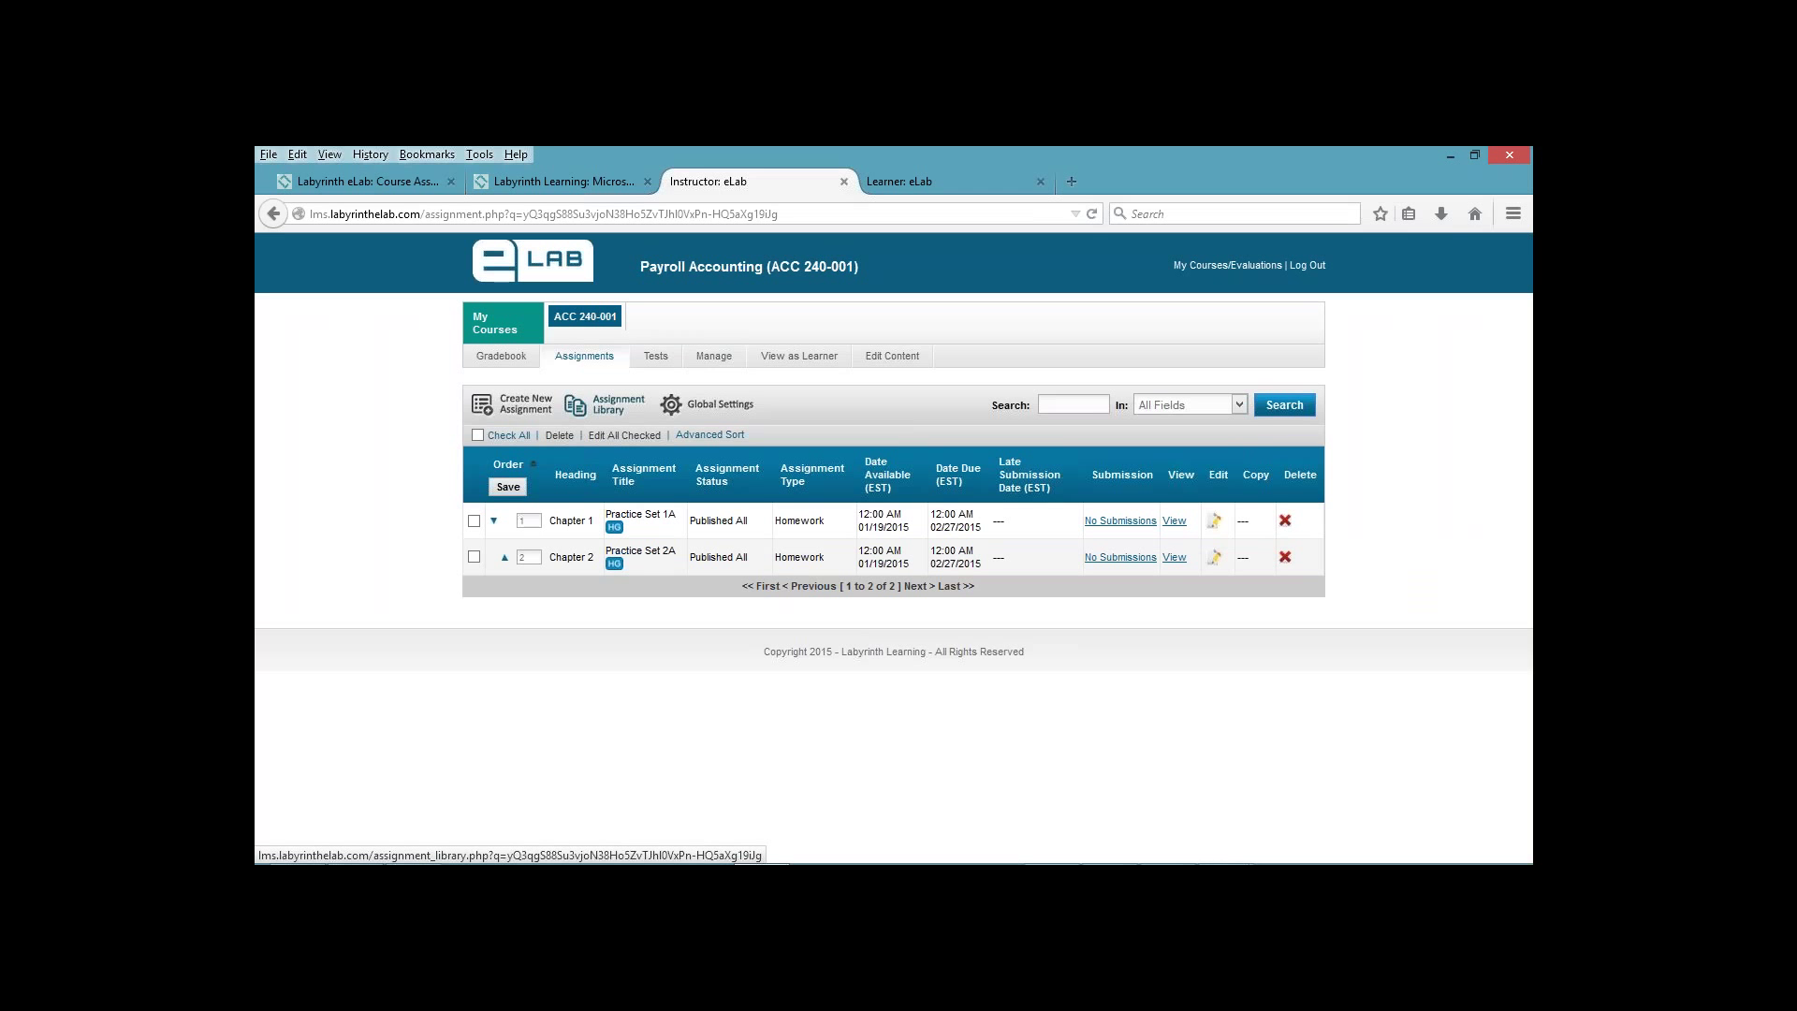
Step: Open Practice Set 1B from the Assignment Library for re-use in the course and review its assignment settings
left_click(606, 404)
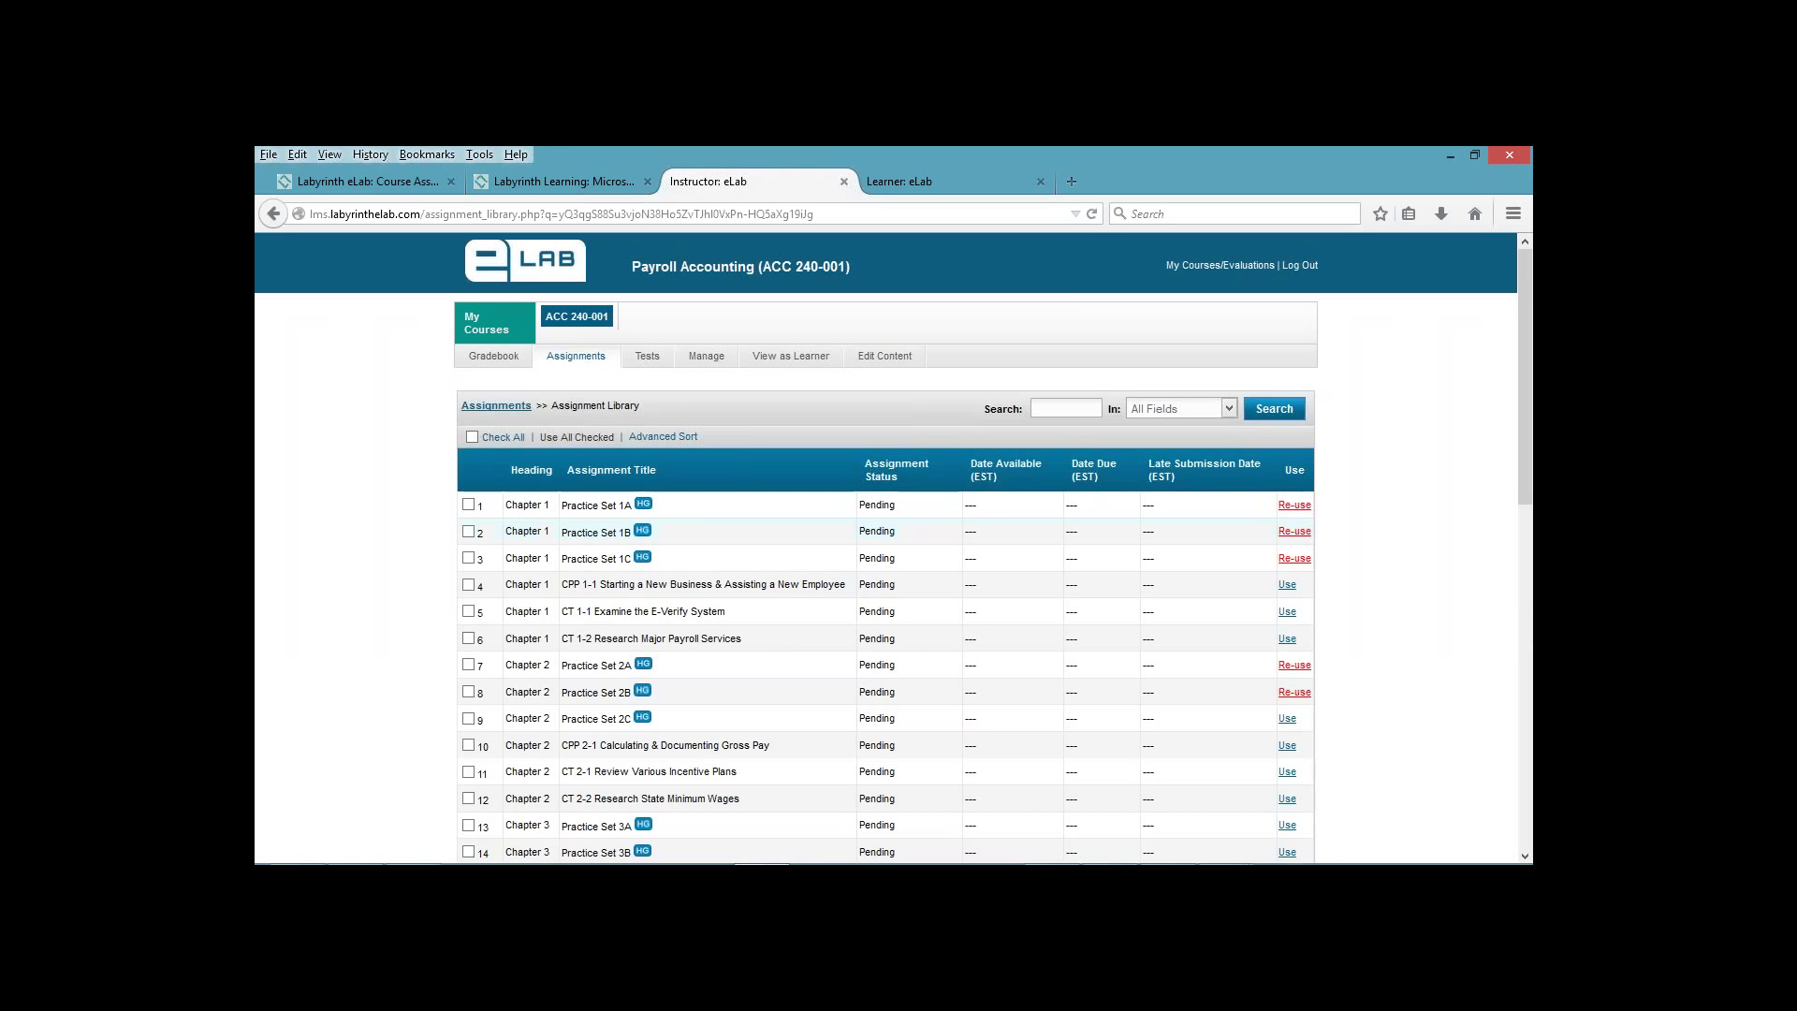
left_click(1295, 531)
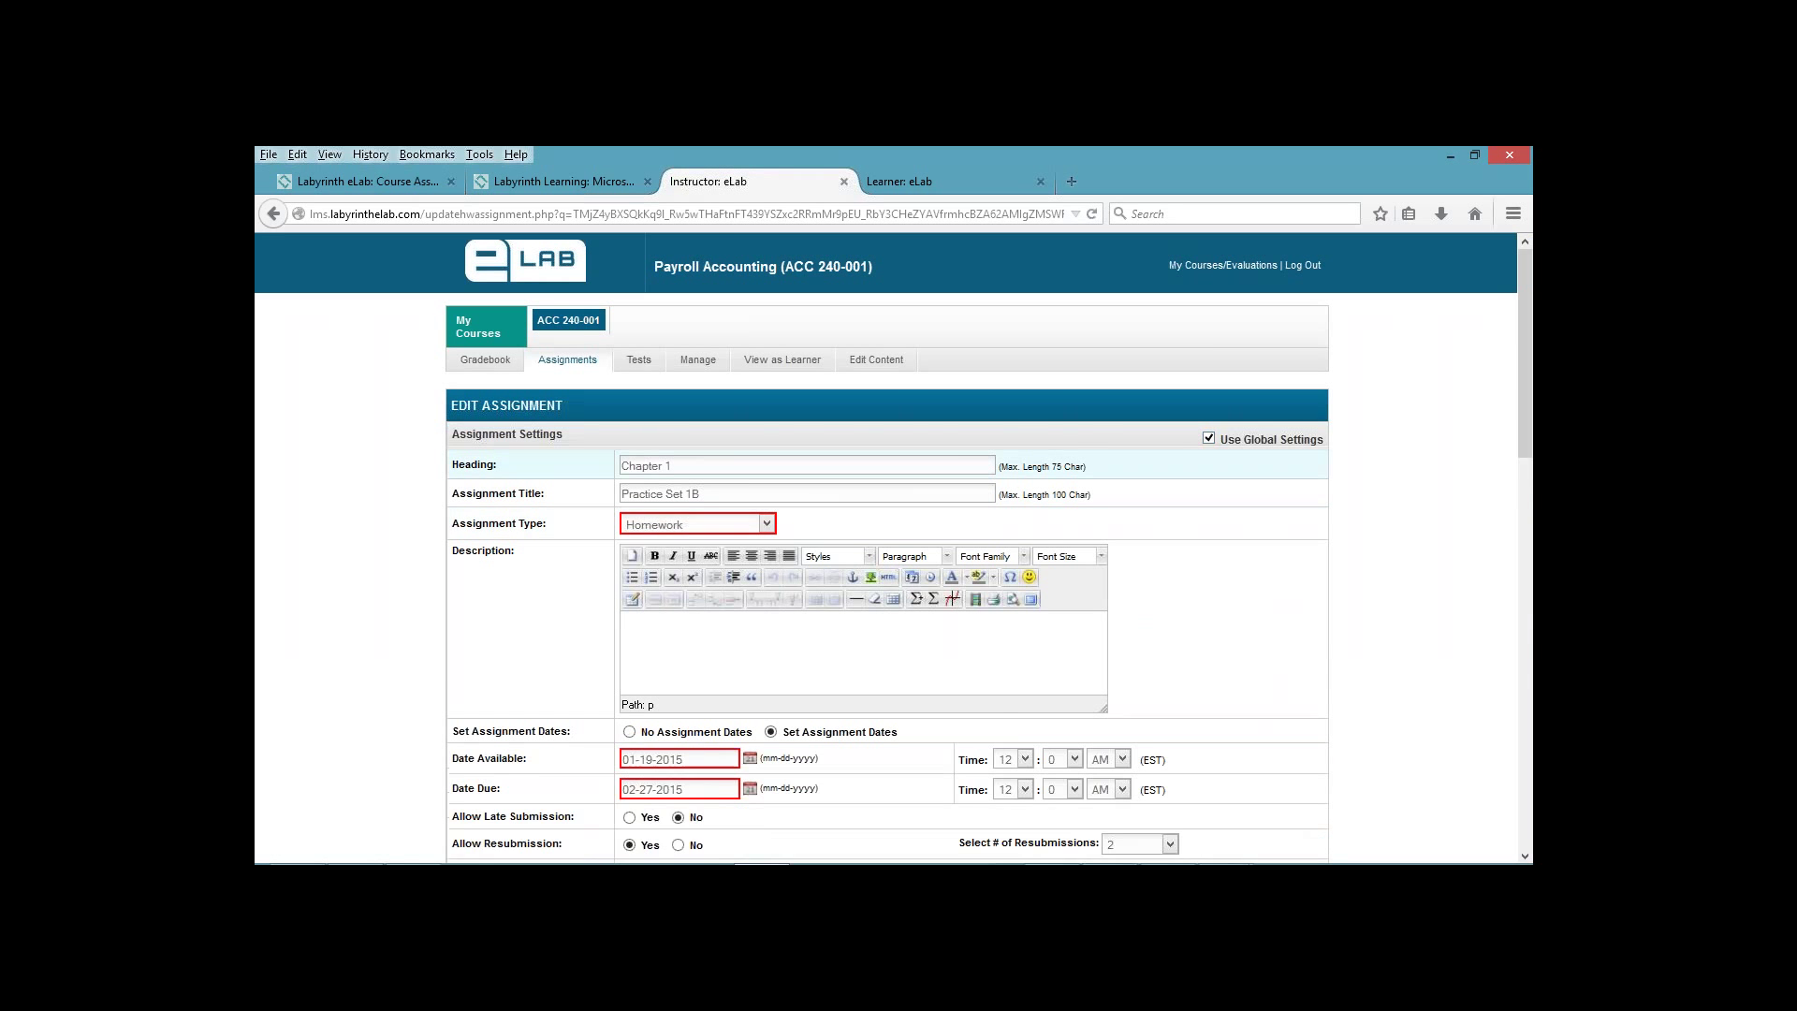
scroll(888, 547, "down", 5)
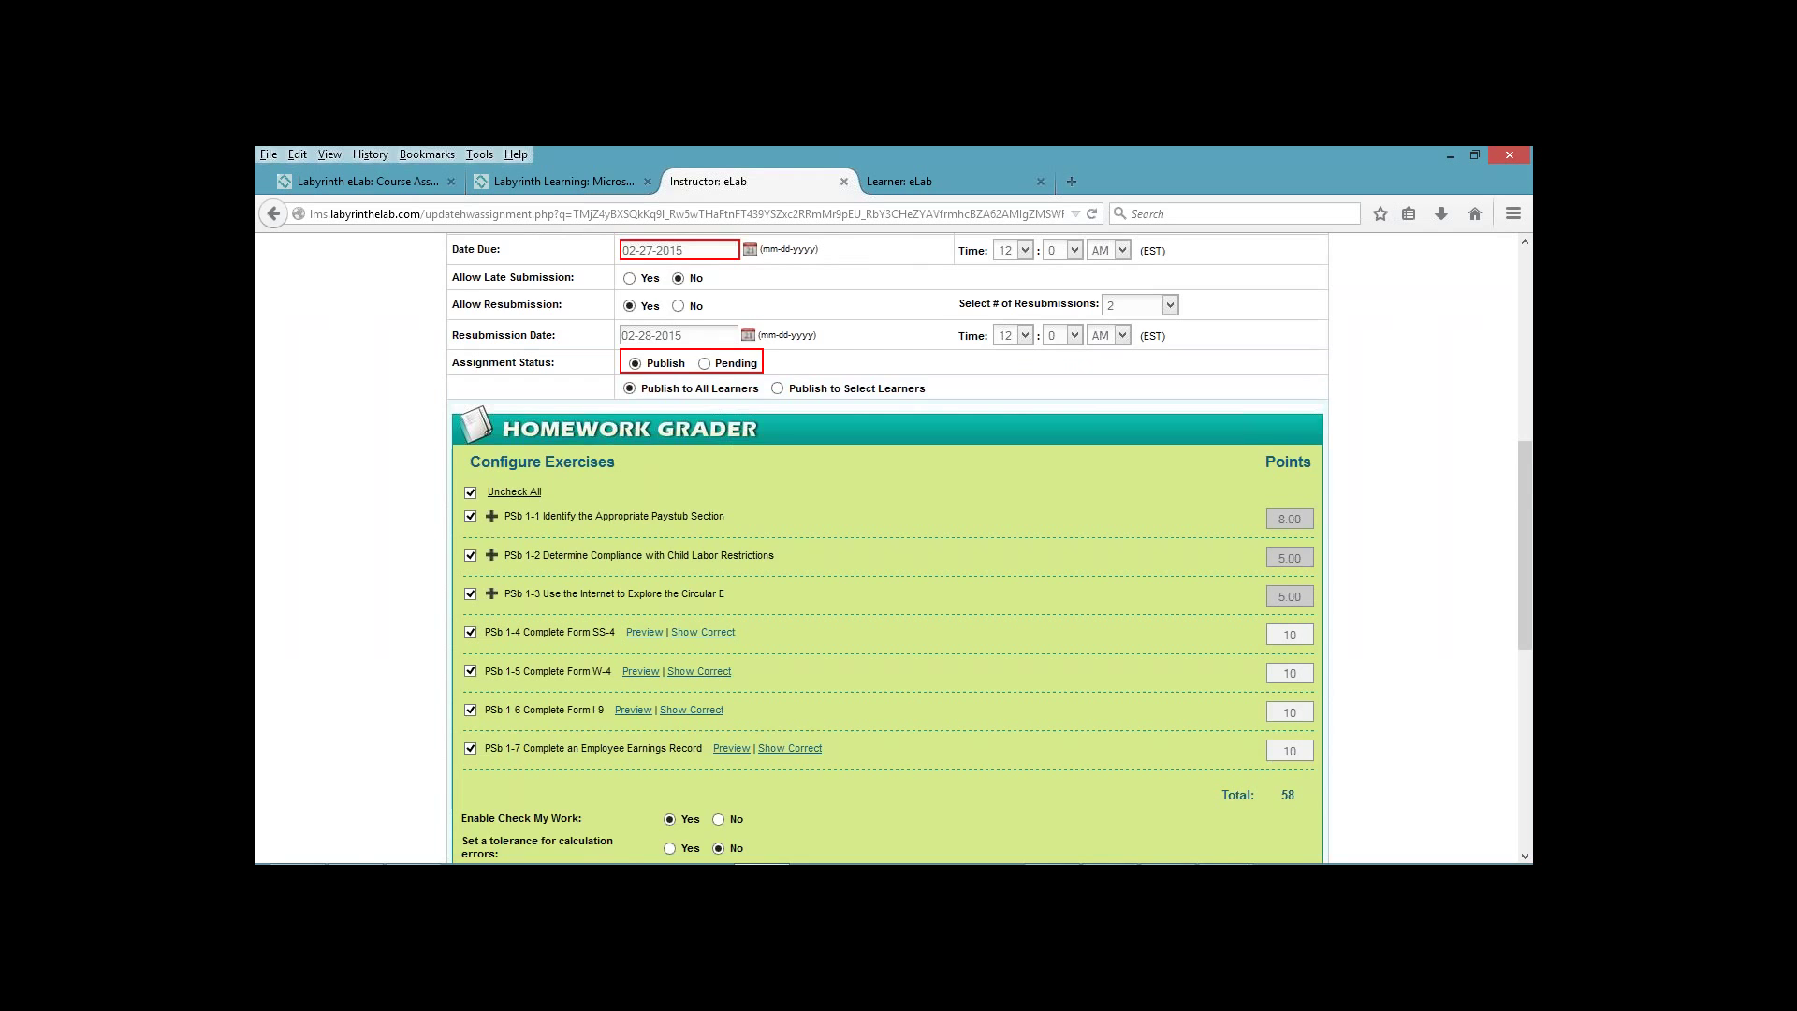
scroll(888, 548, "down", 1)
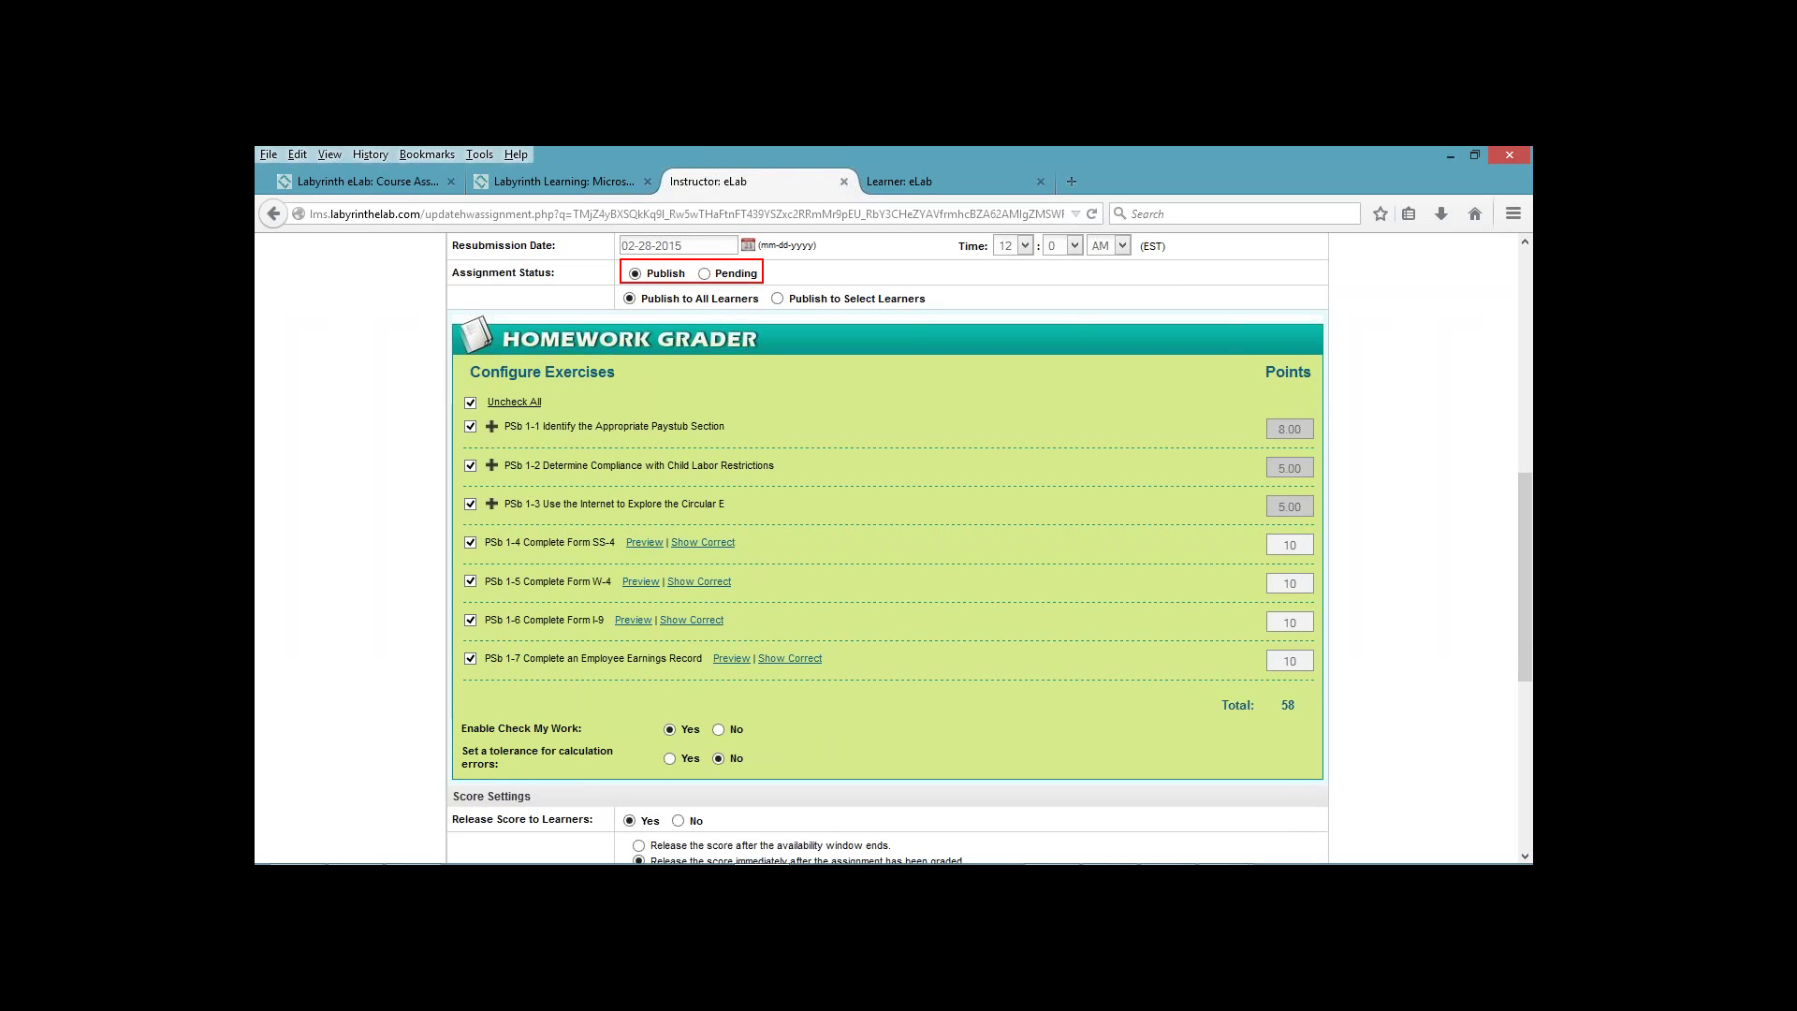
Step: Examine the individual questions of exercise PSb 1-1, then preview PSb 1-5 Complete Form W-4 and close the preview
left_click(492, 426)
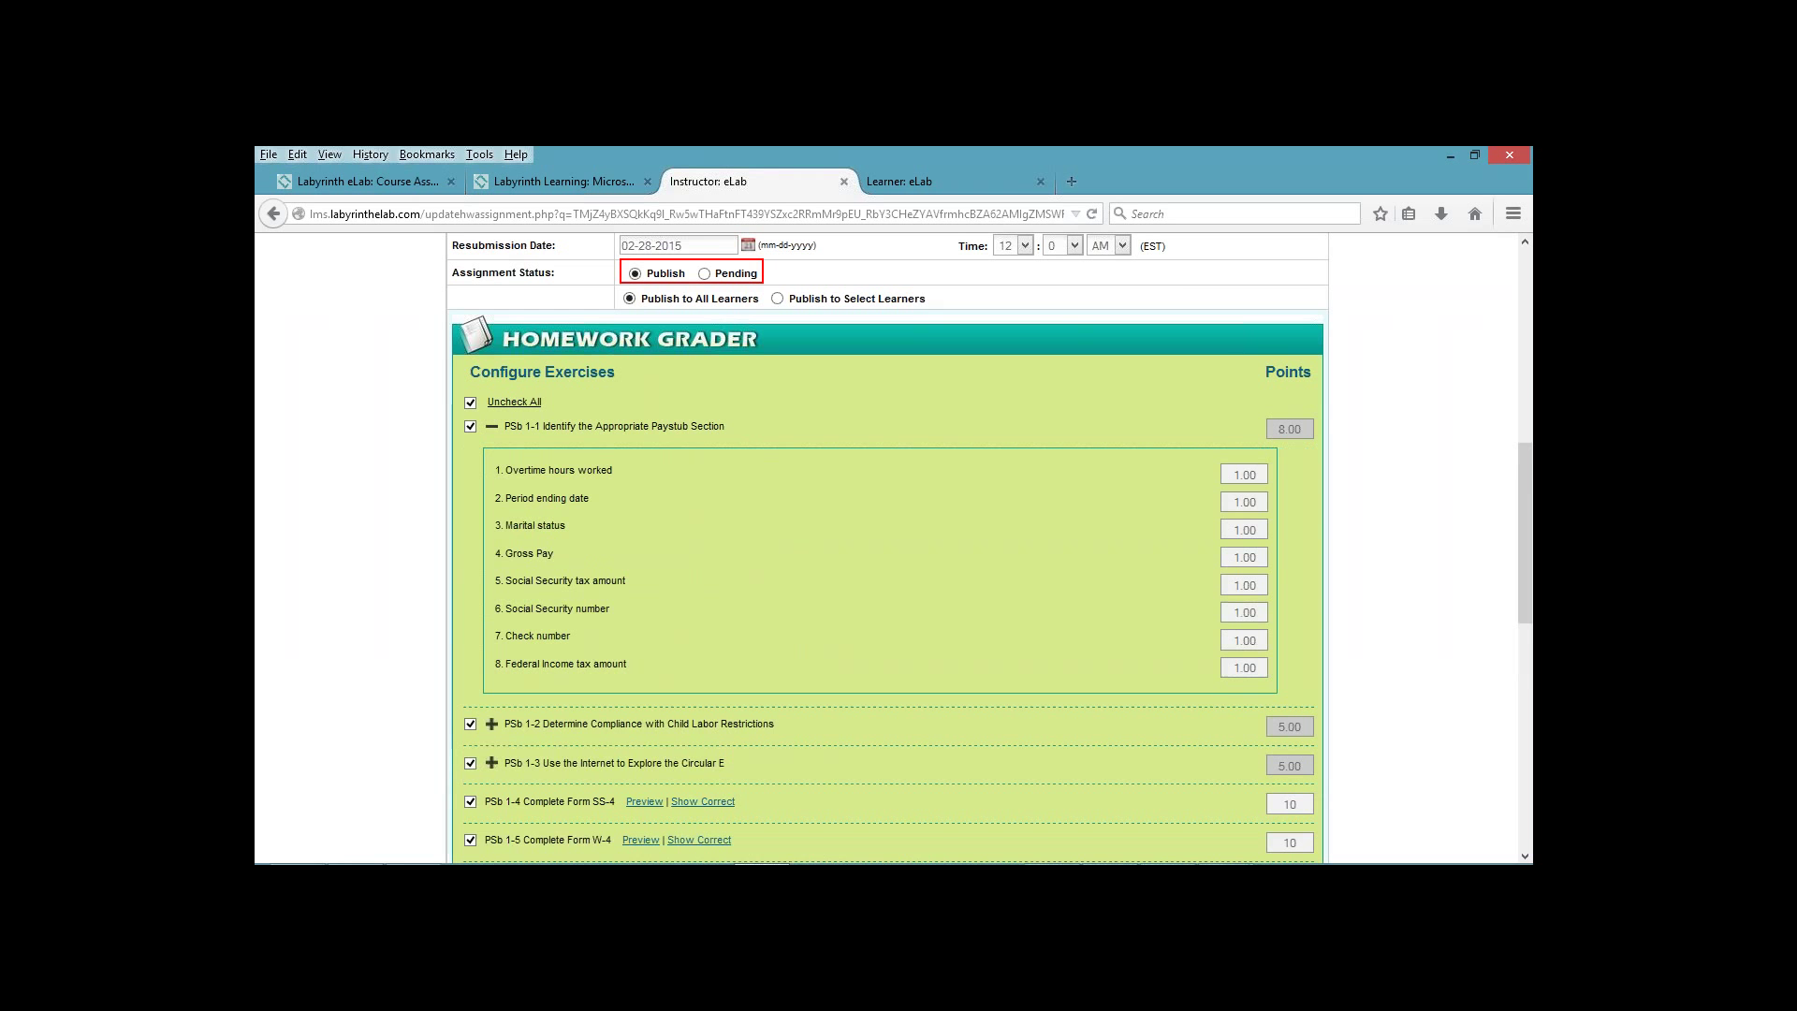
left_click(491, 426)
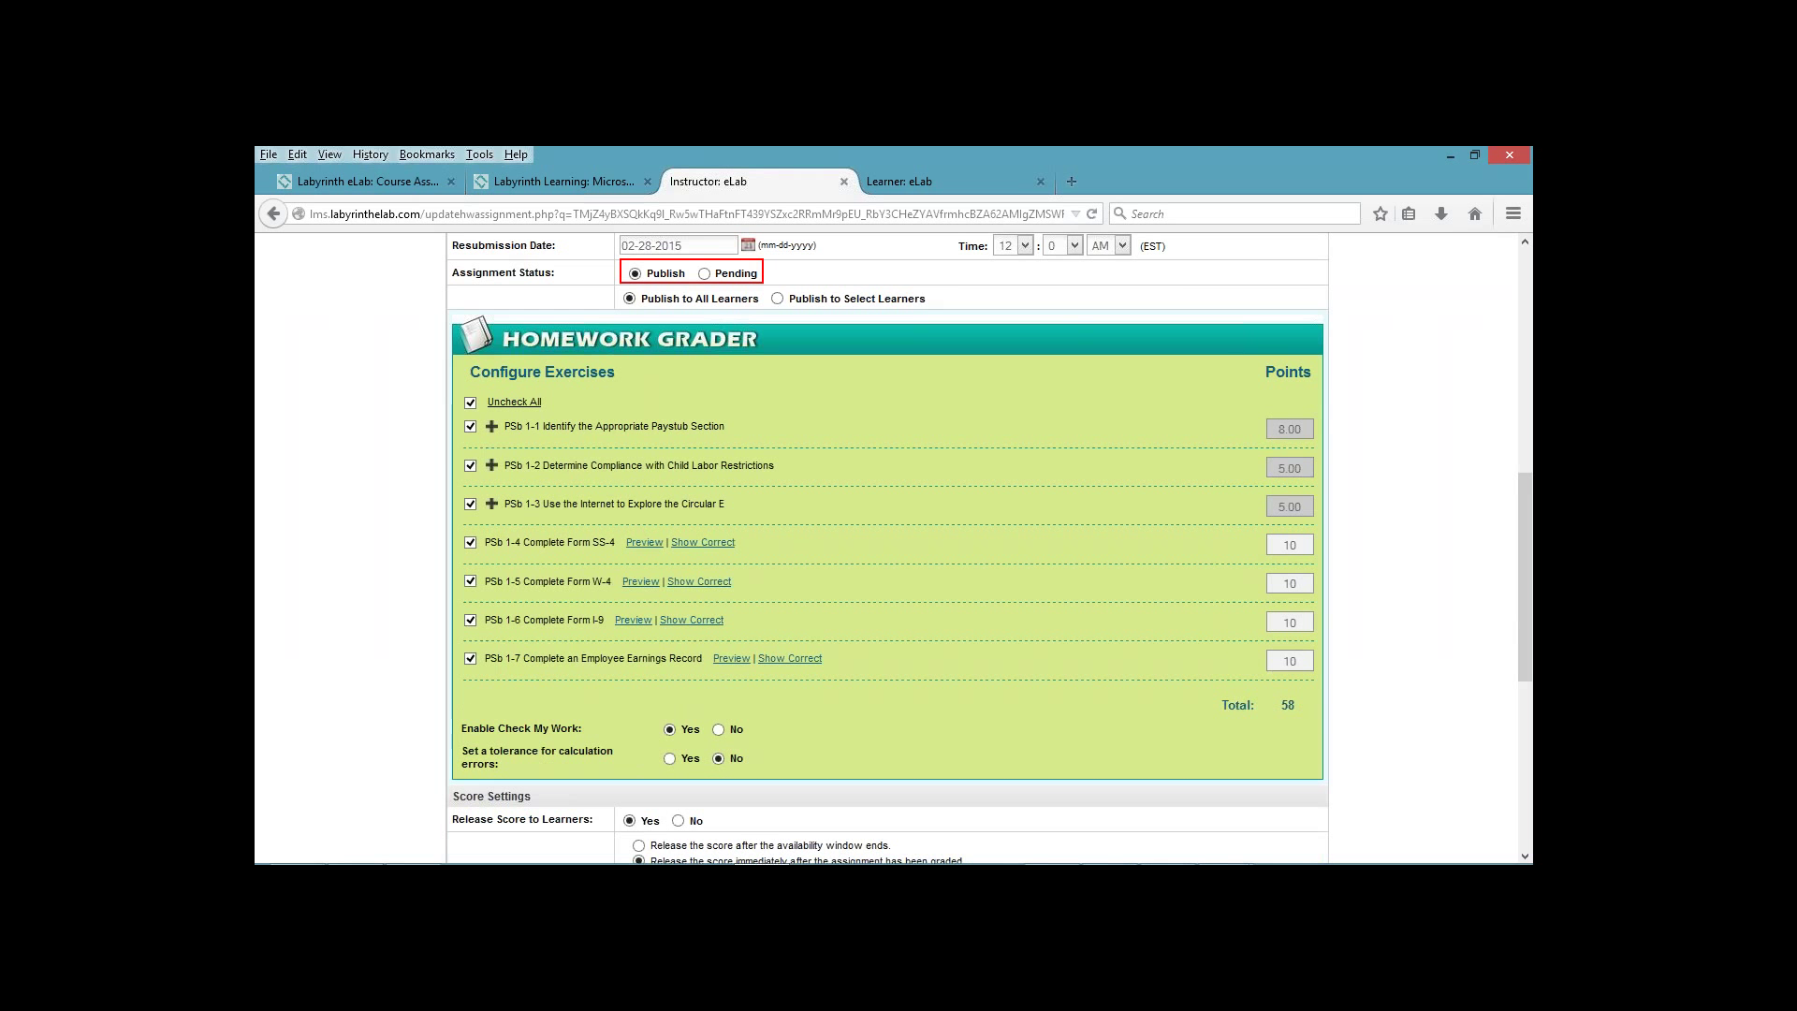
left_click(641, 581)
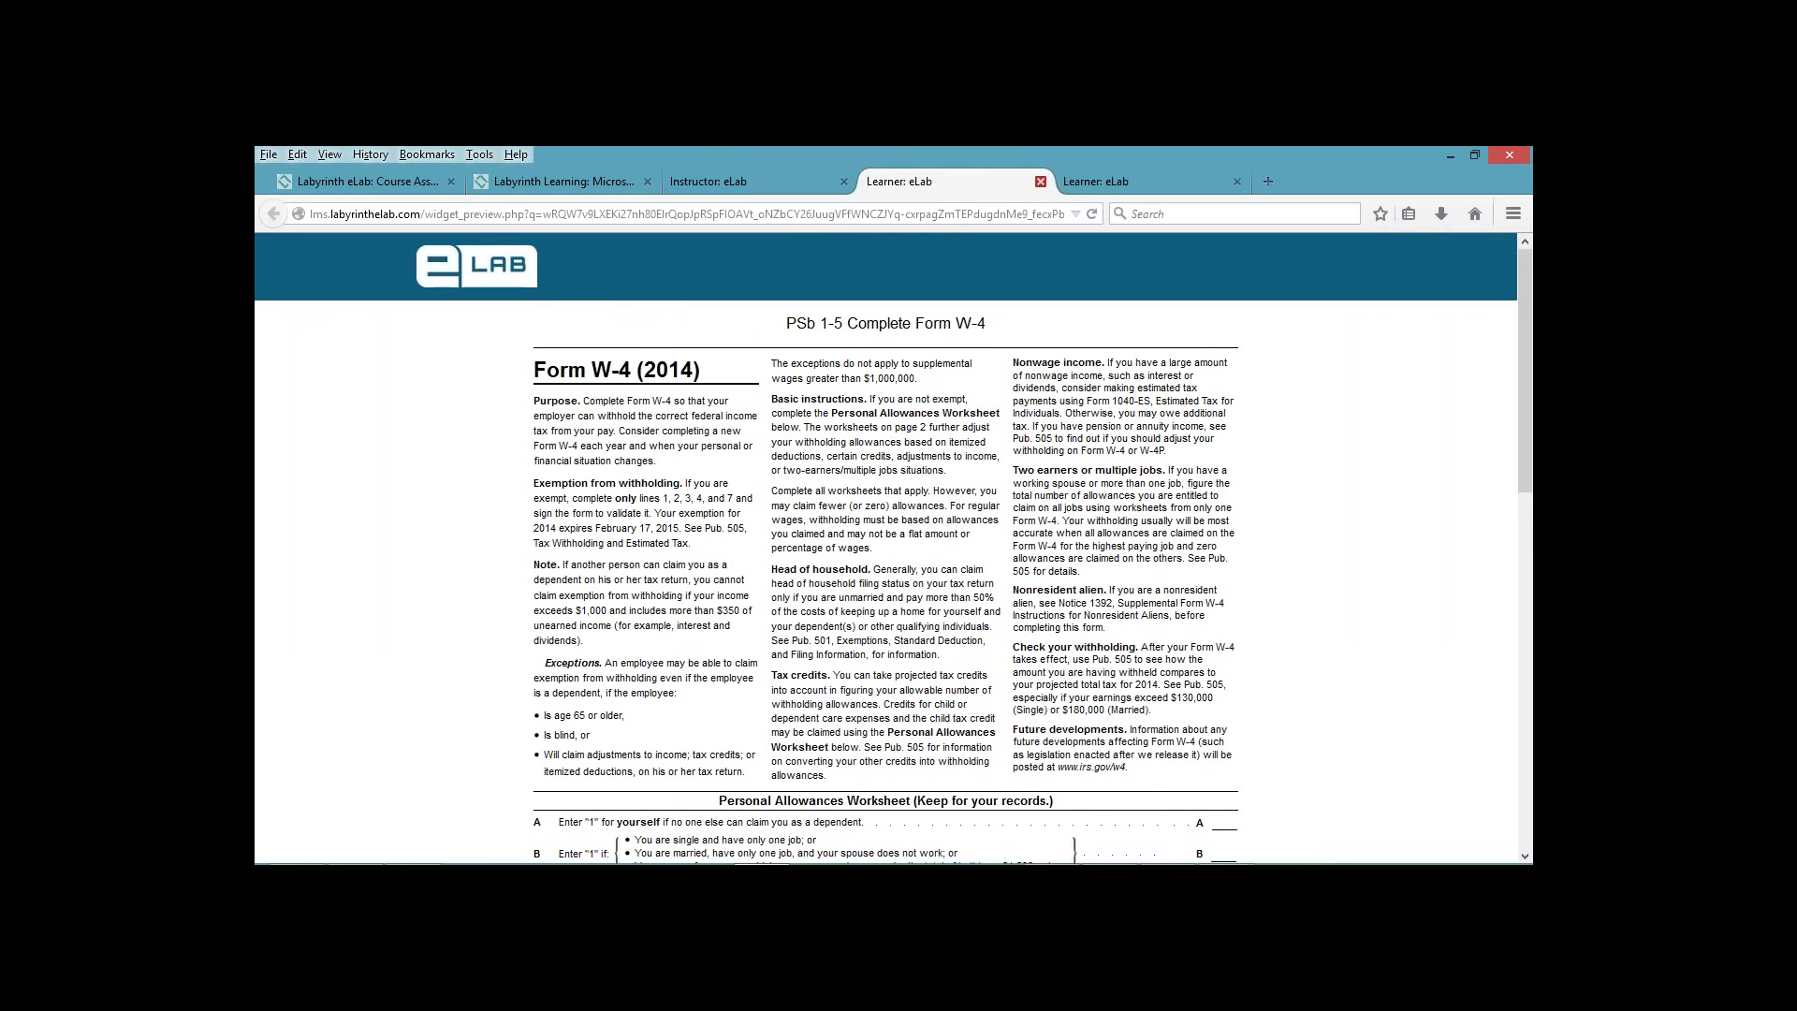
left_click(1040, 181)
Step: Allow a tolerance for calculation errors in the Homework Grader settings and save the assignment
scroll(896, 548, "down", 2)
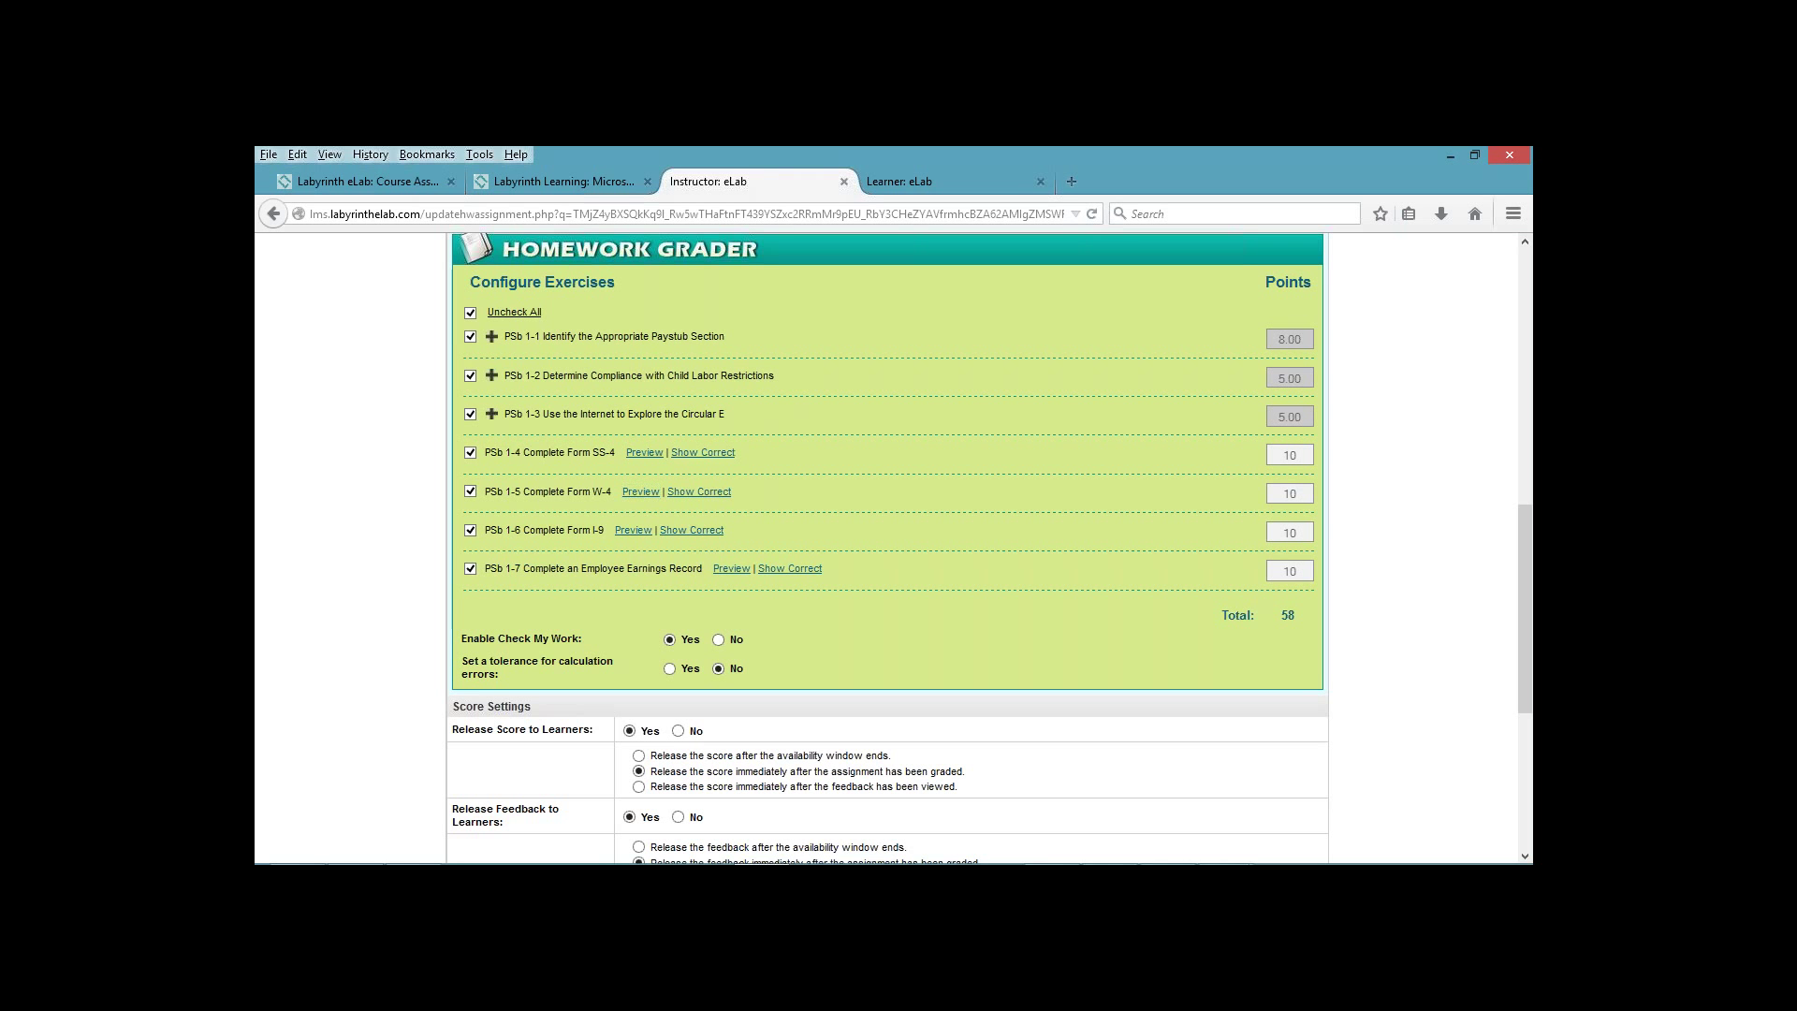
left_click(669, 668)
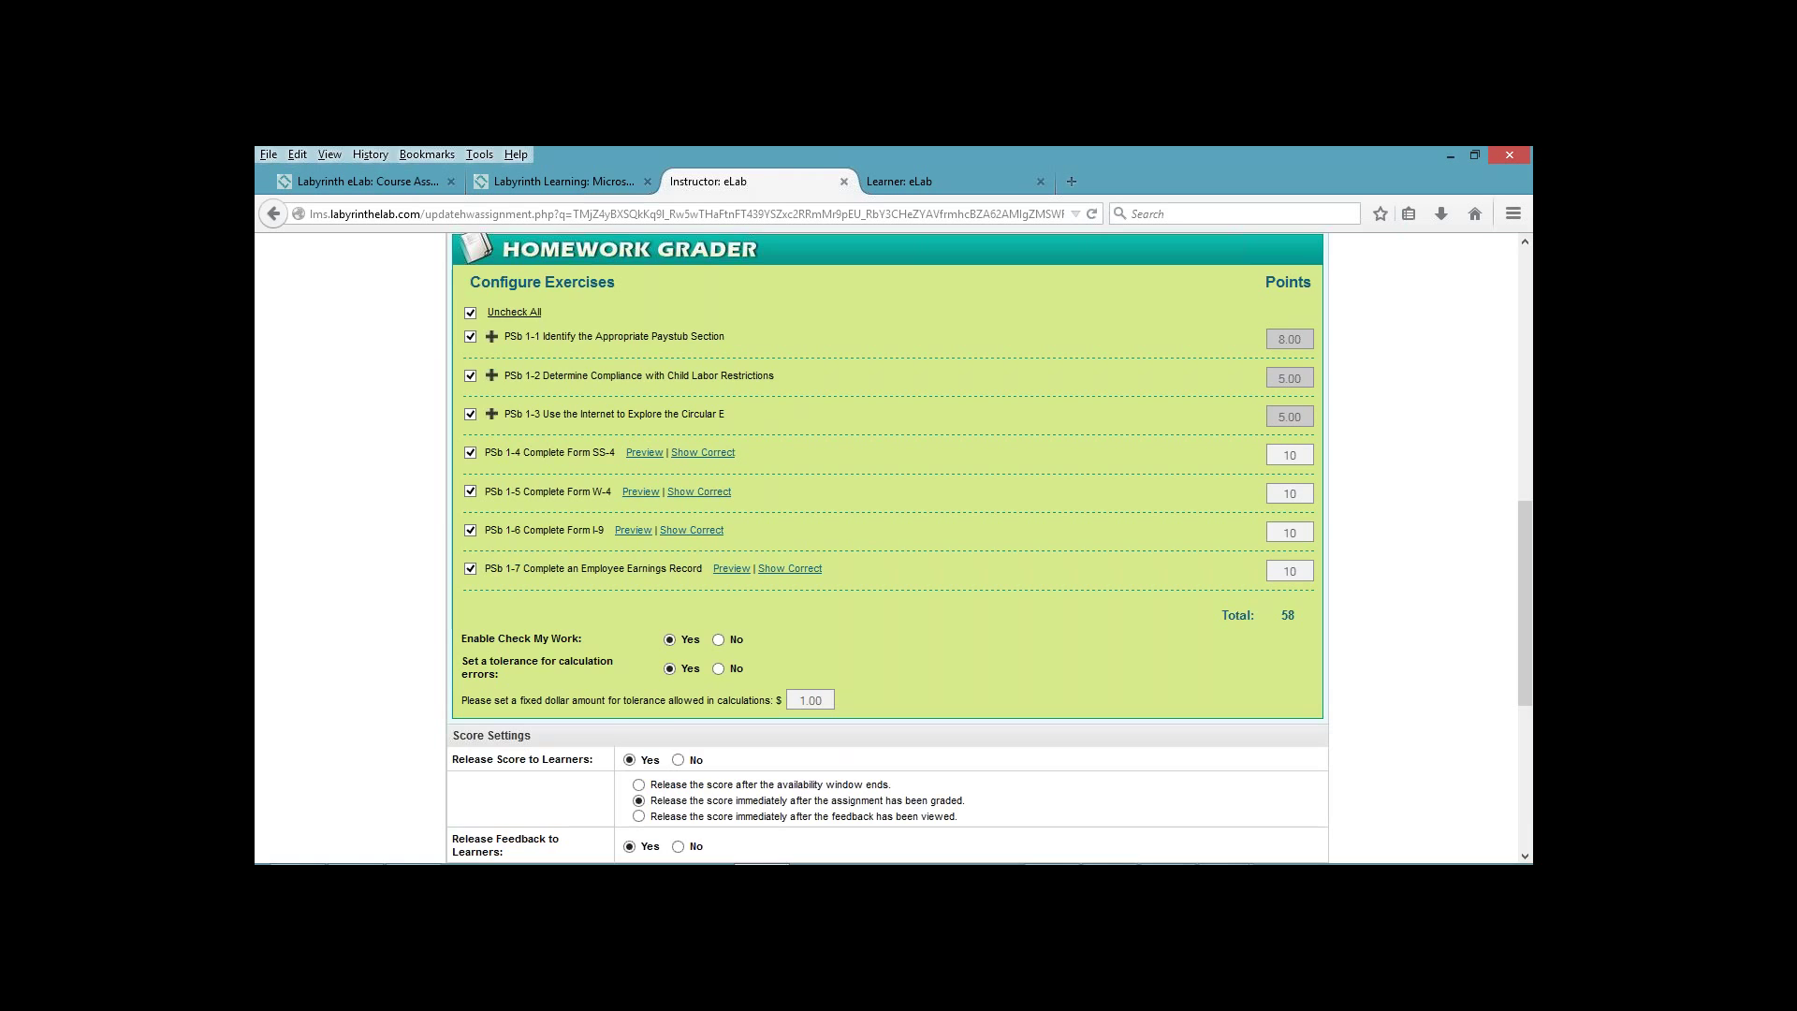
scroll(887, 548, "down", 5)
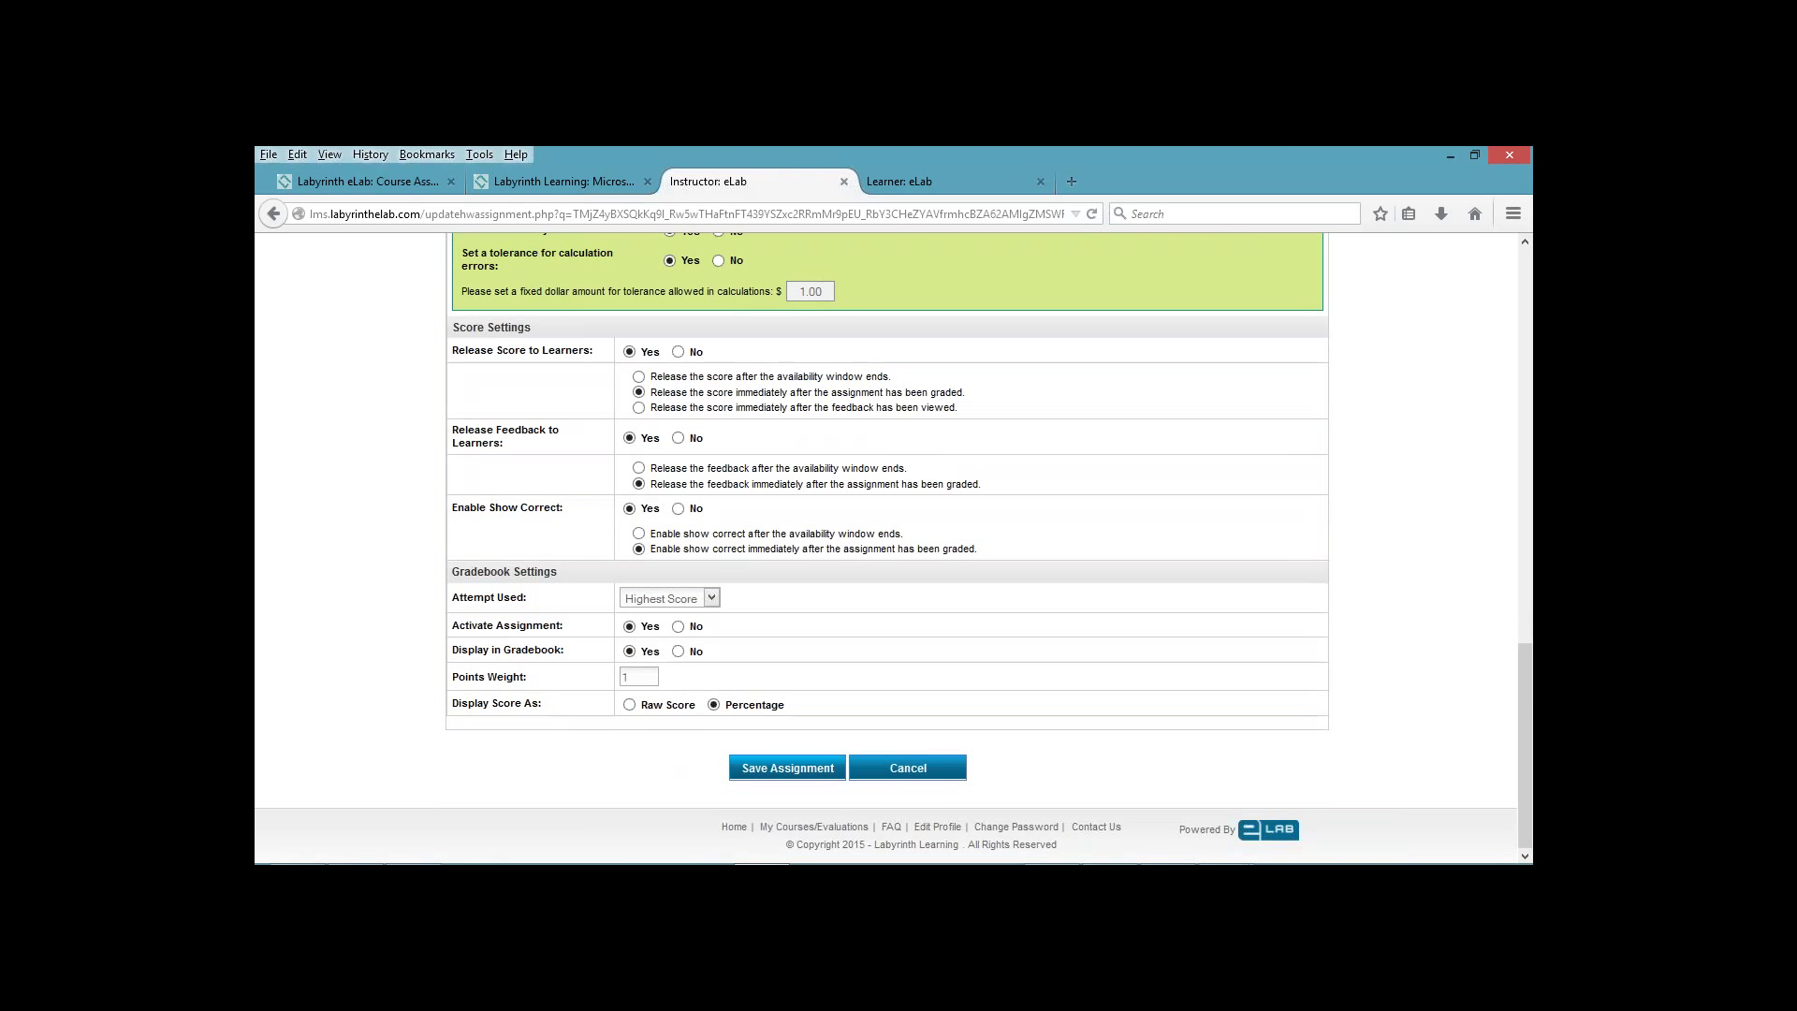
left_click(788, 767)
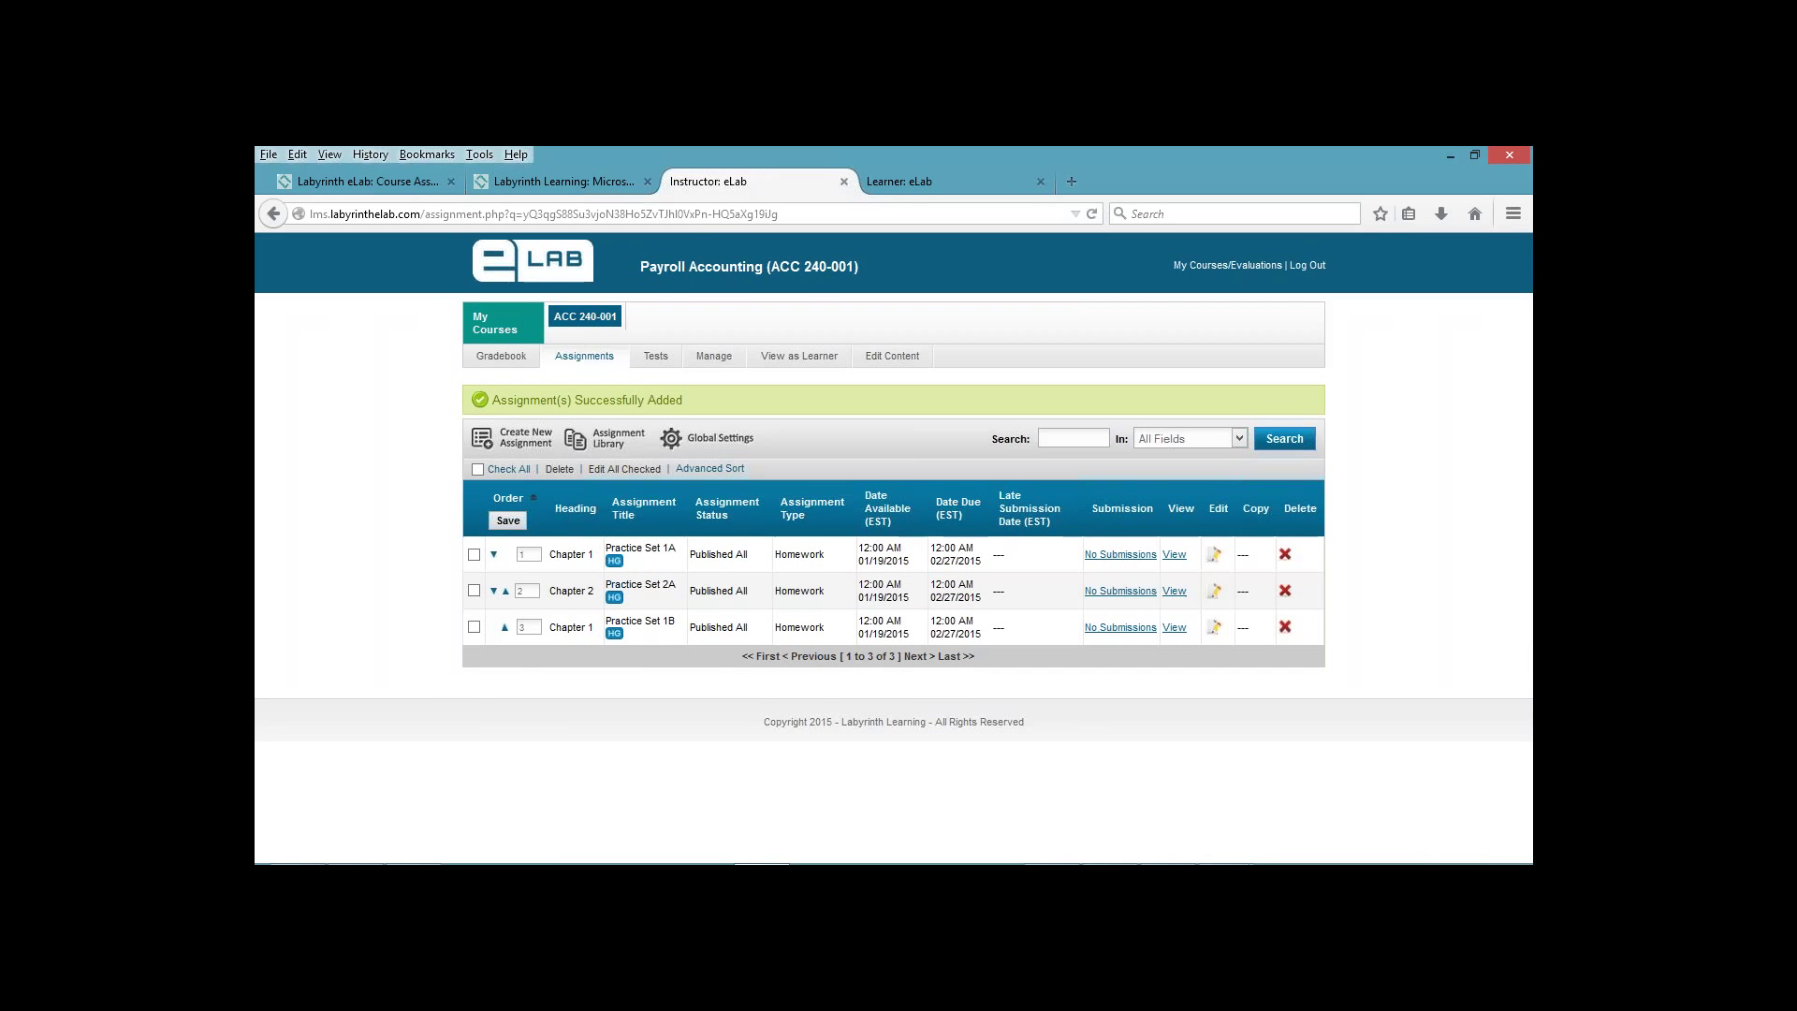
Step: Switch to the learner's eLab page, open the Payroll Accounting assignments, and start Practice Set 1A
left_click(945, 180)
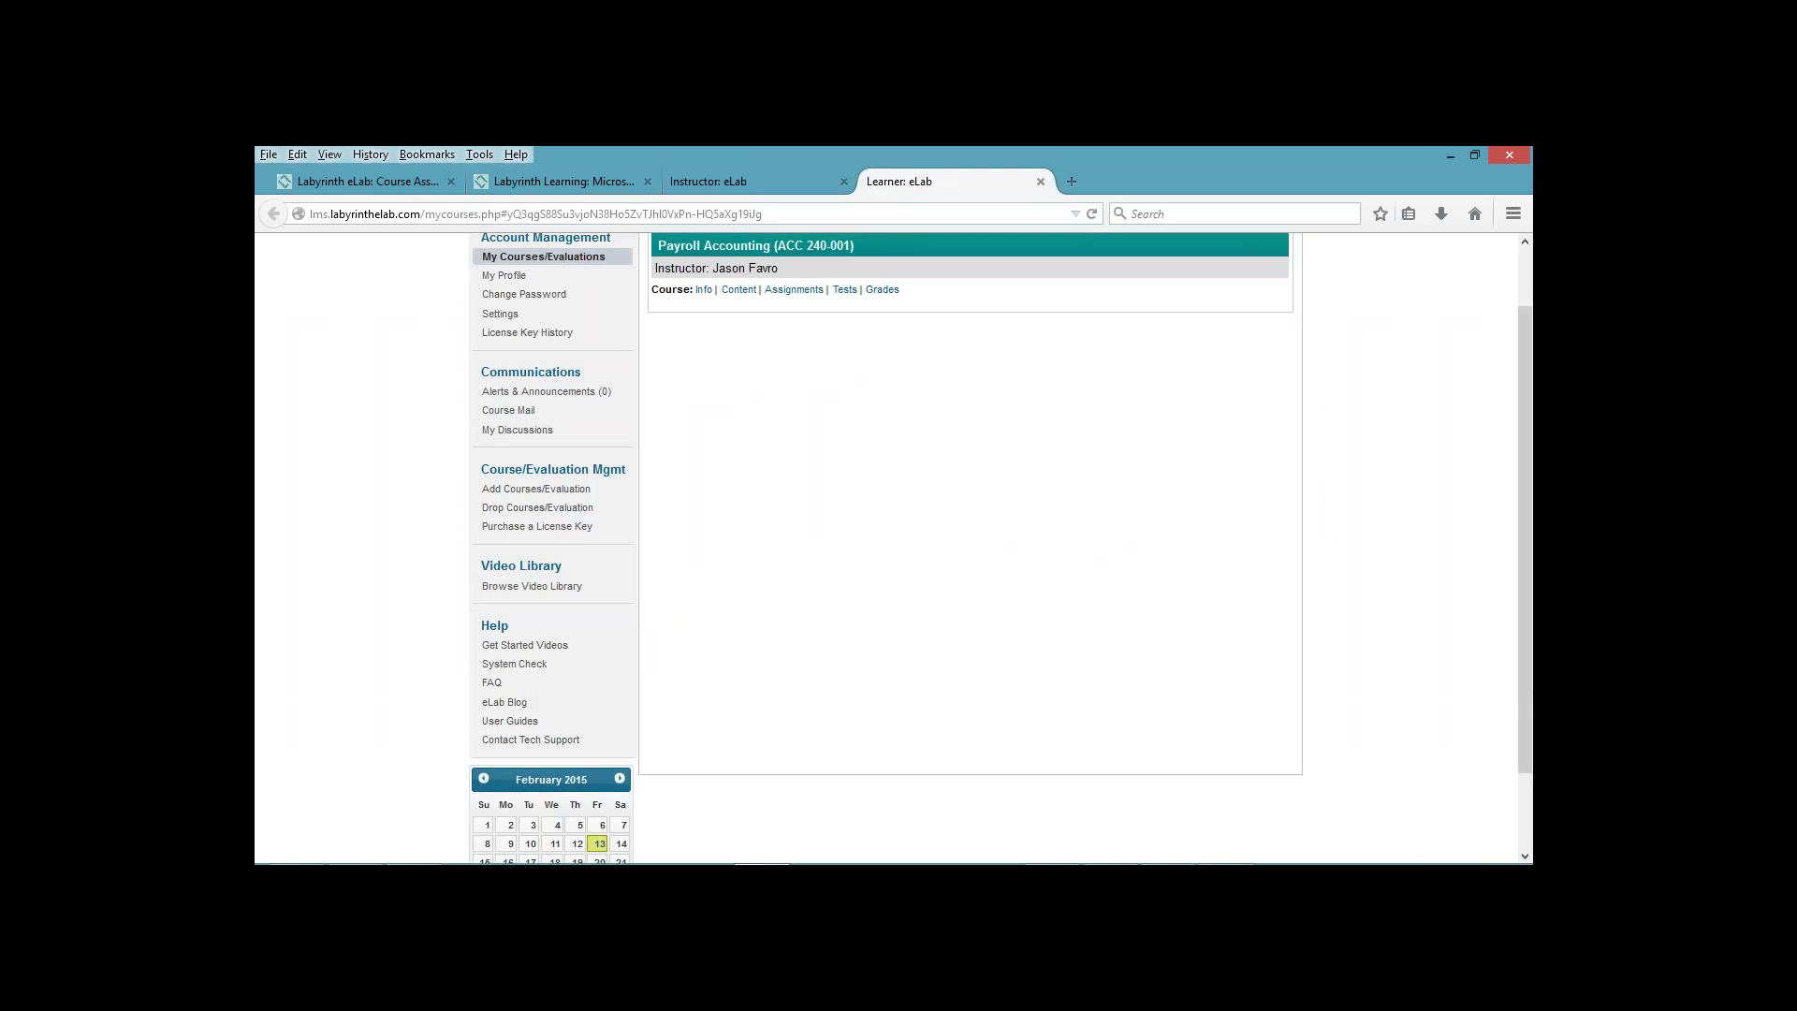
scroll(894, 548, "up", 2)
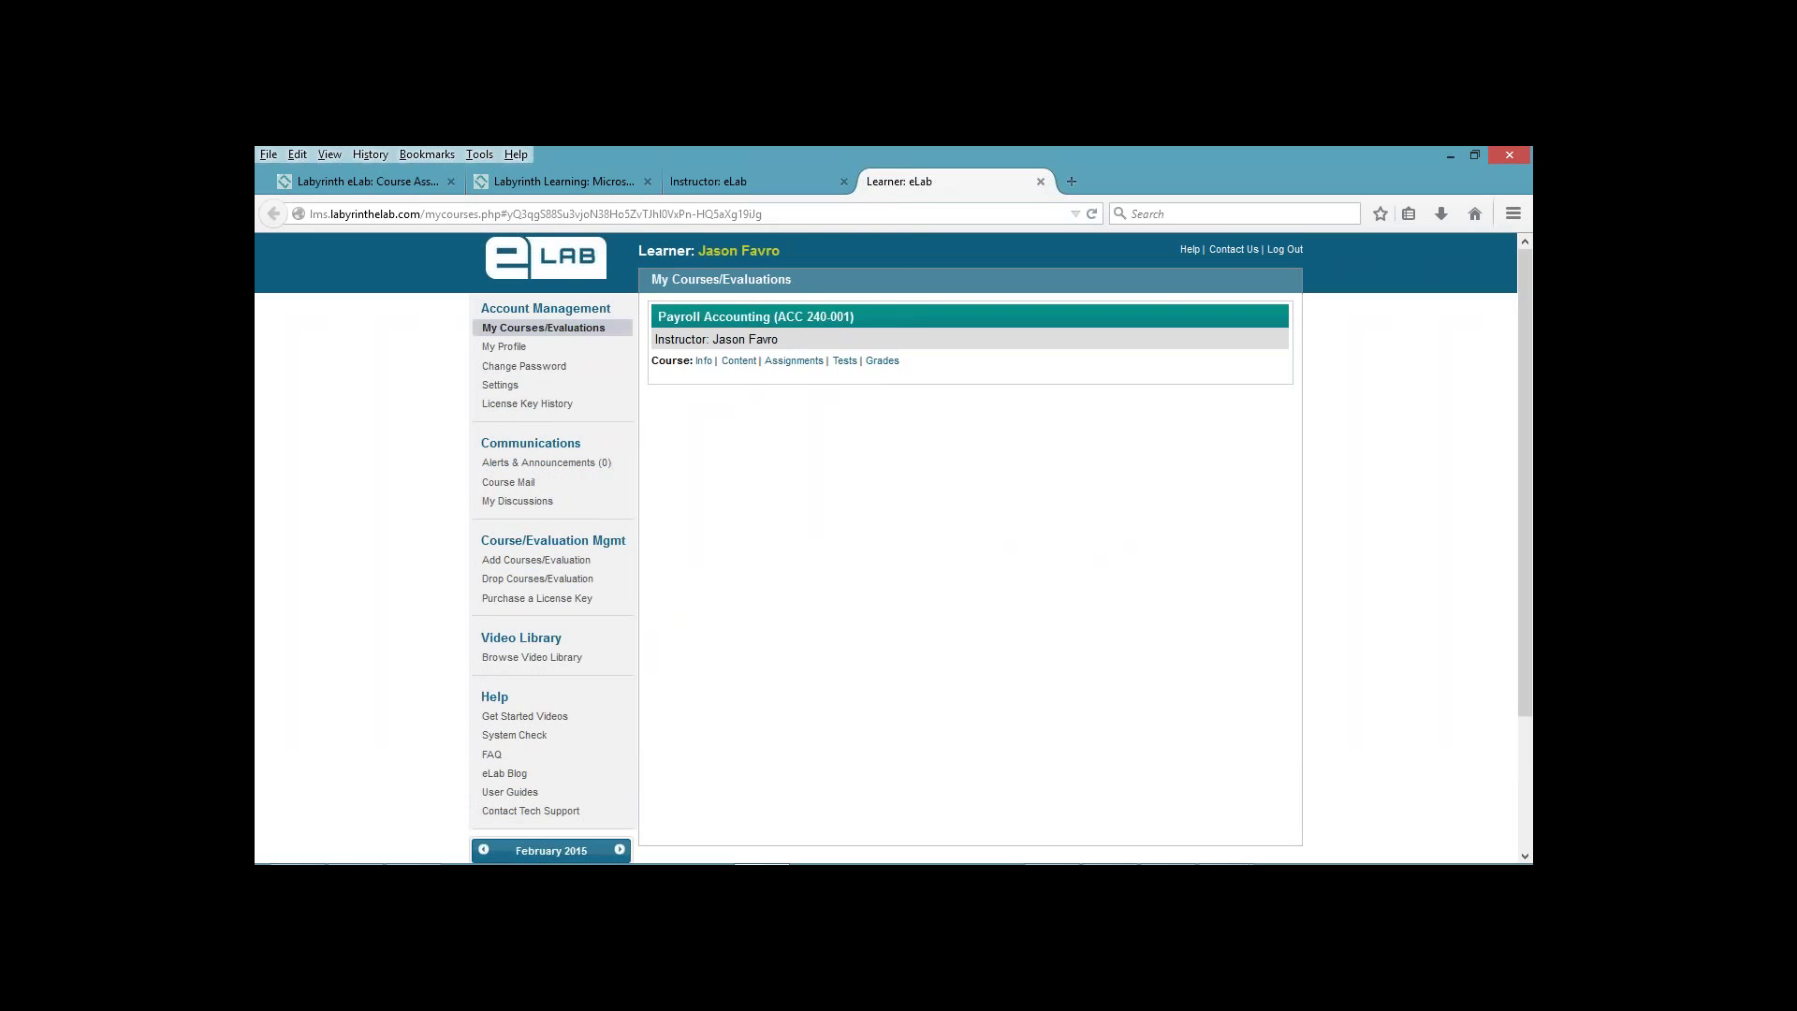
left_click(793, 361)
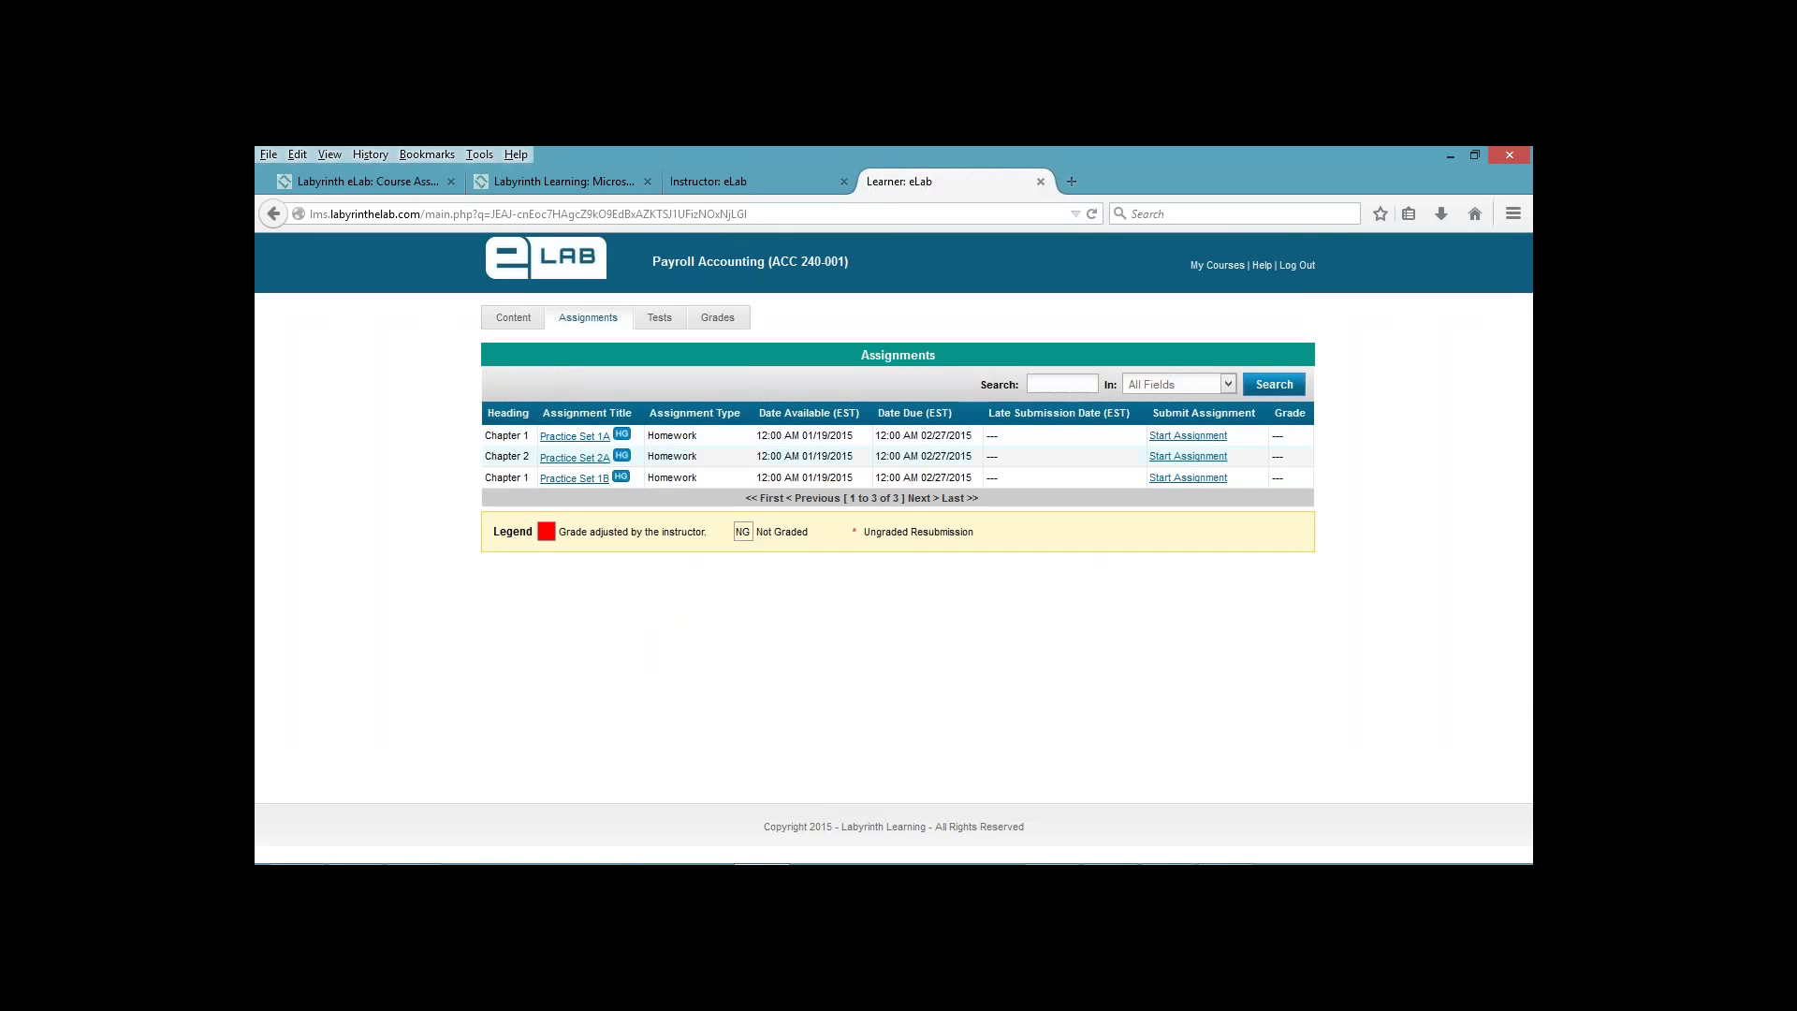
left_click(1188, 436)
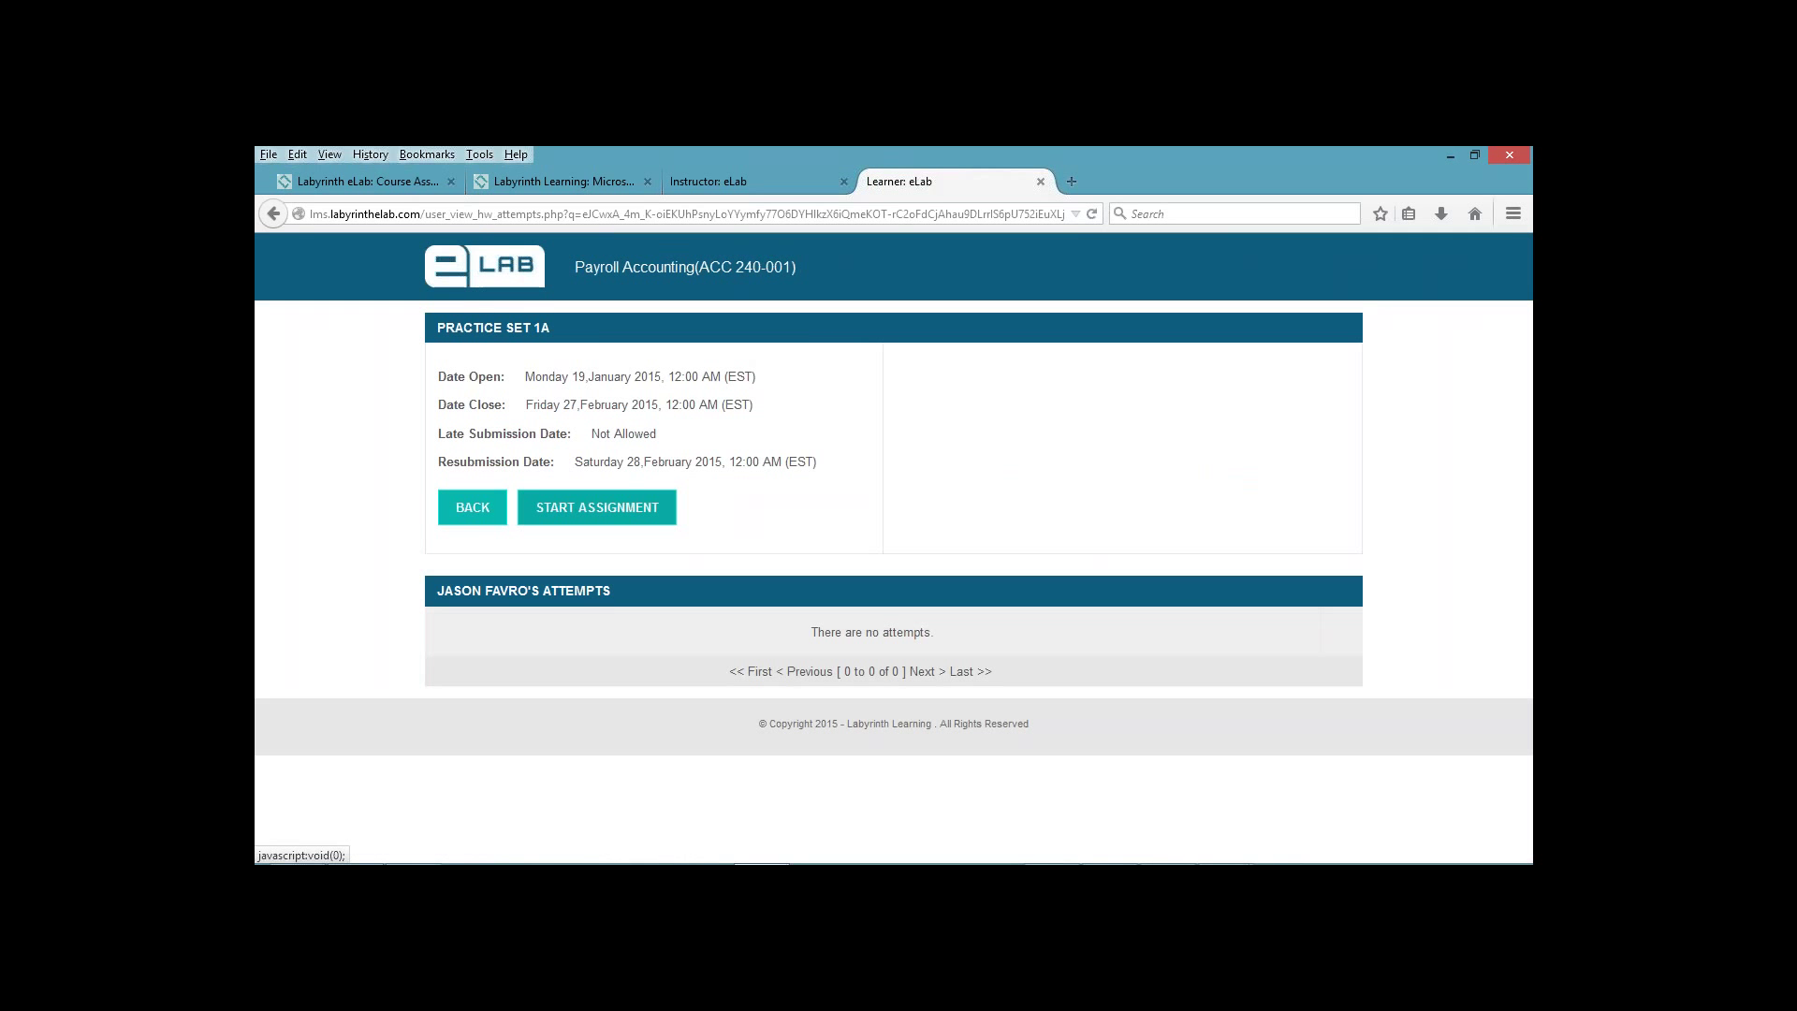
left_click(597, 506)
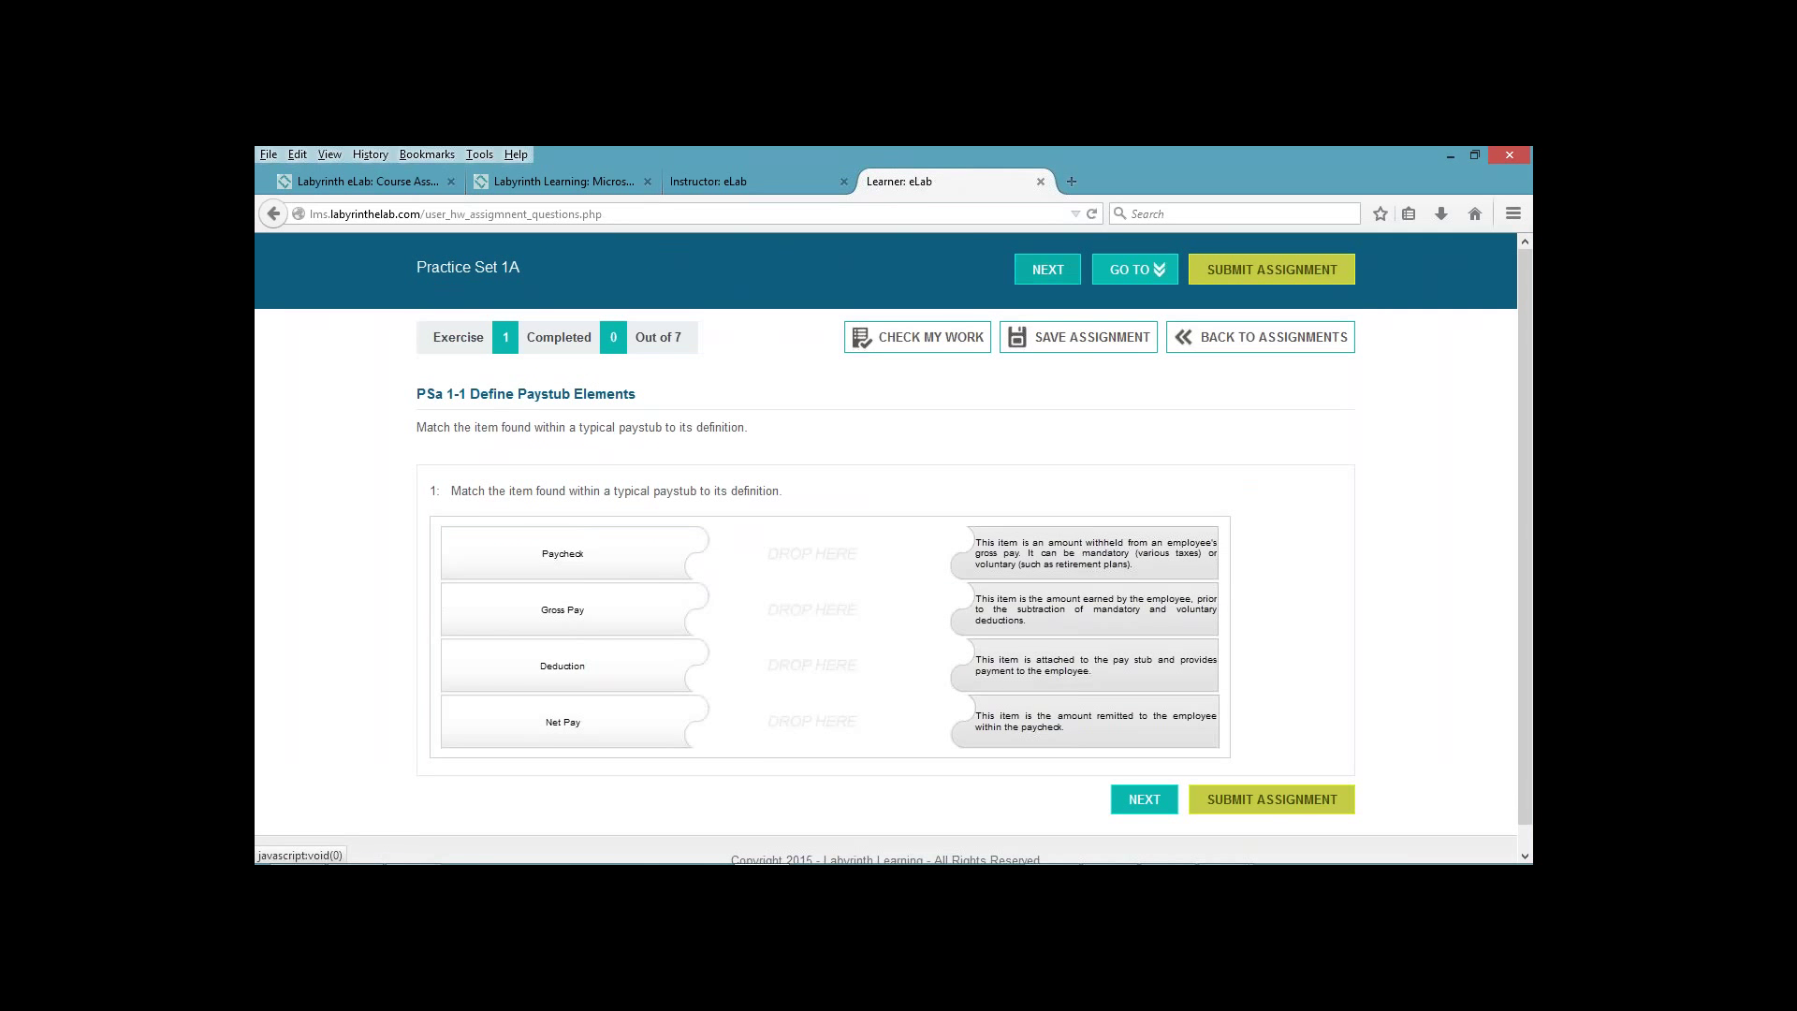
Step: Advance through the Practice Set 1A exercises to PSa 1-5 Complete Form W-4
left_click(1049, 269)
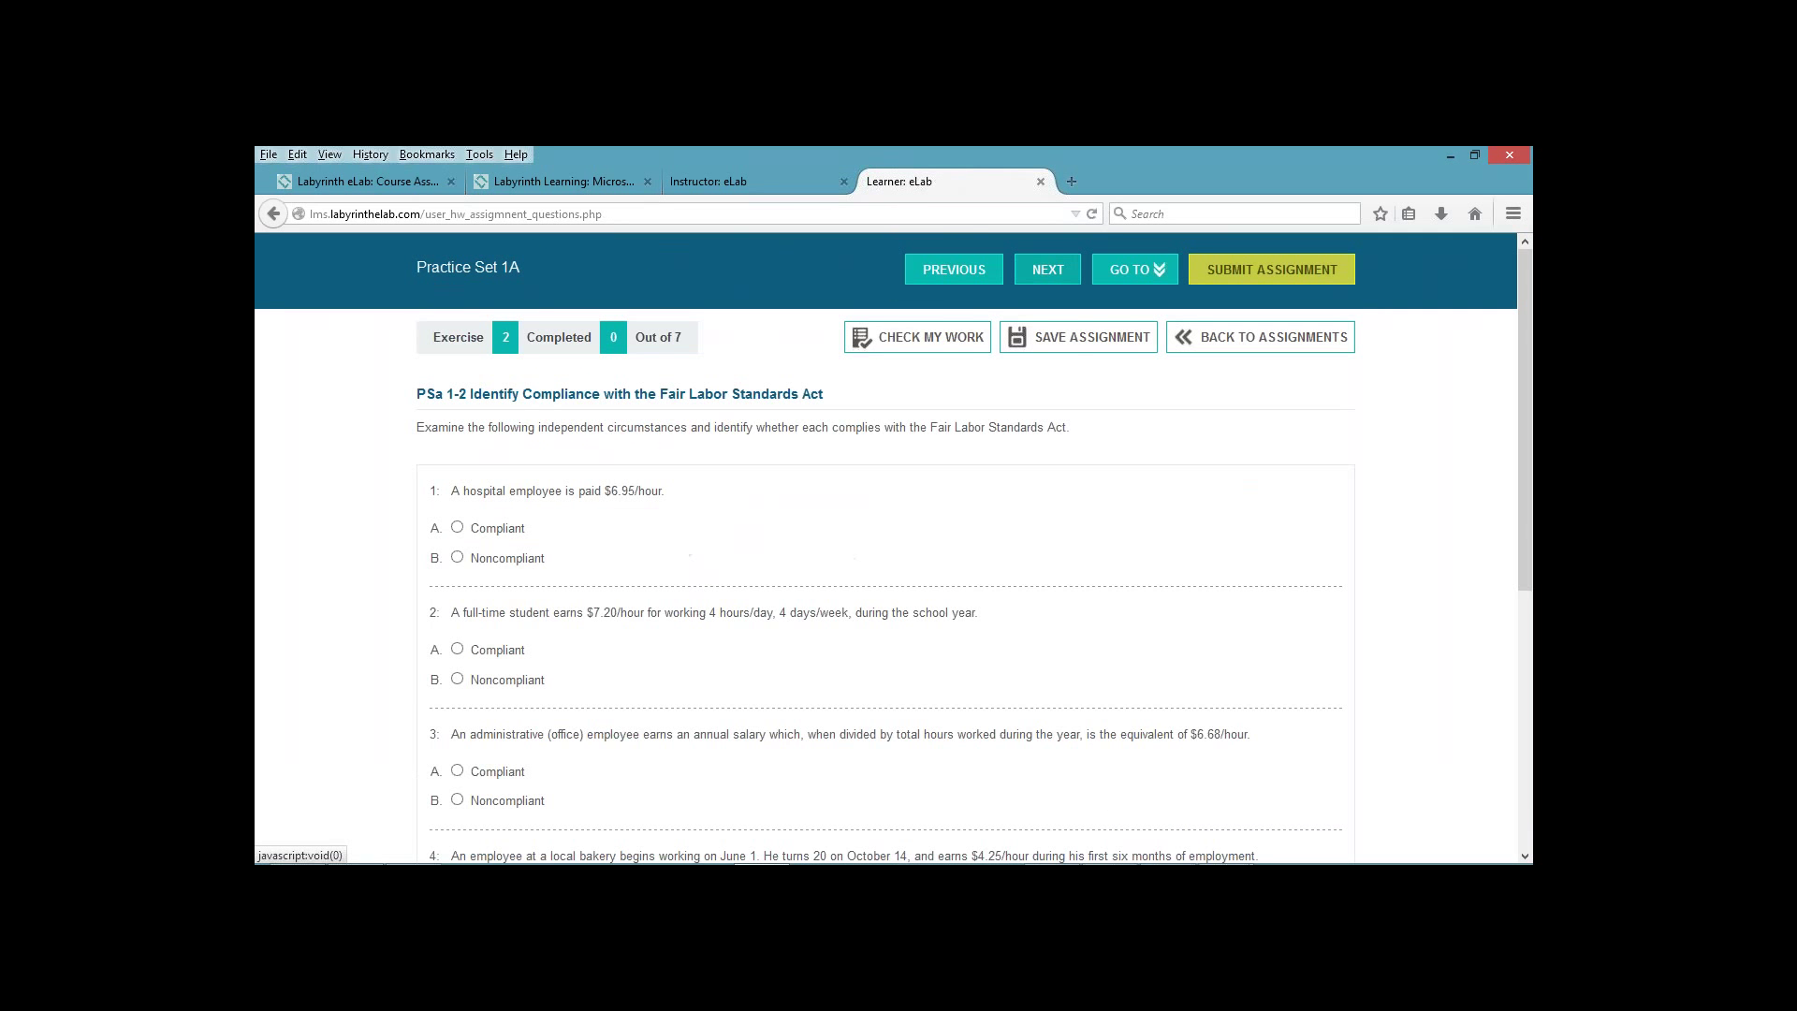
left_click(1049, 268)
left_click(1048, 269)
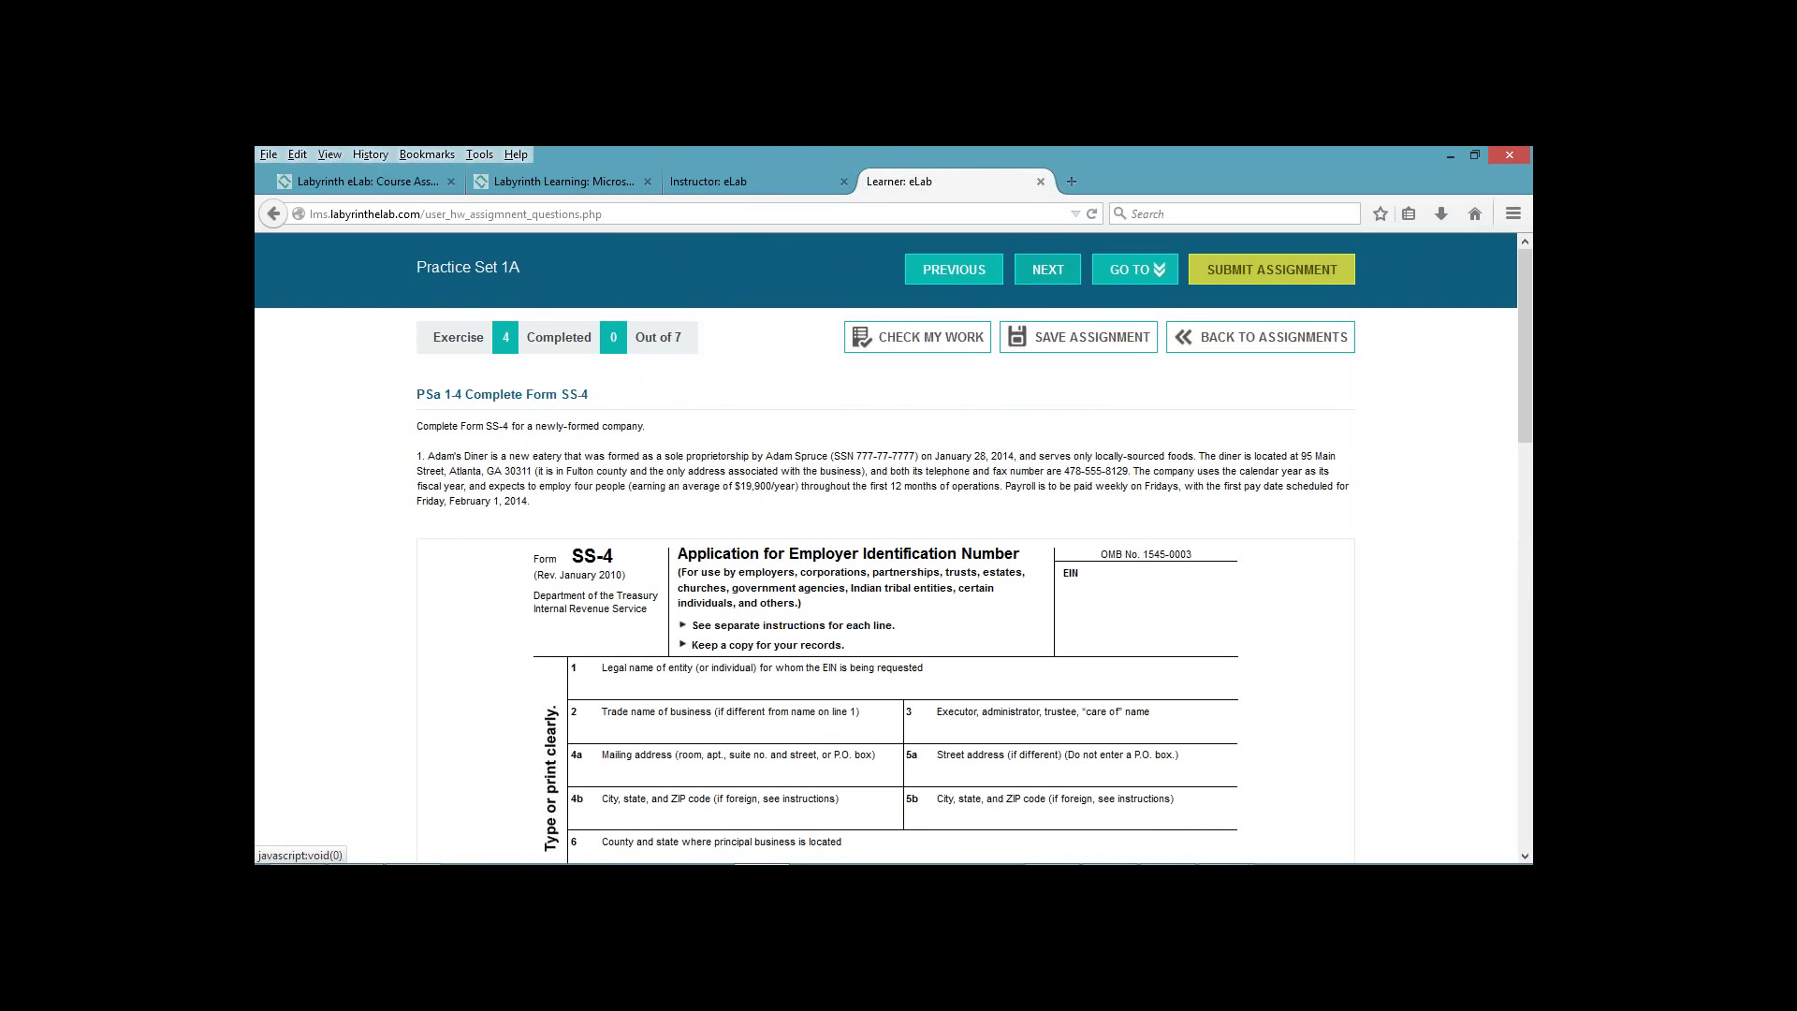
left_click(1030, 268)
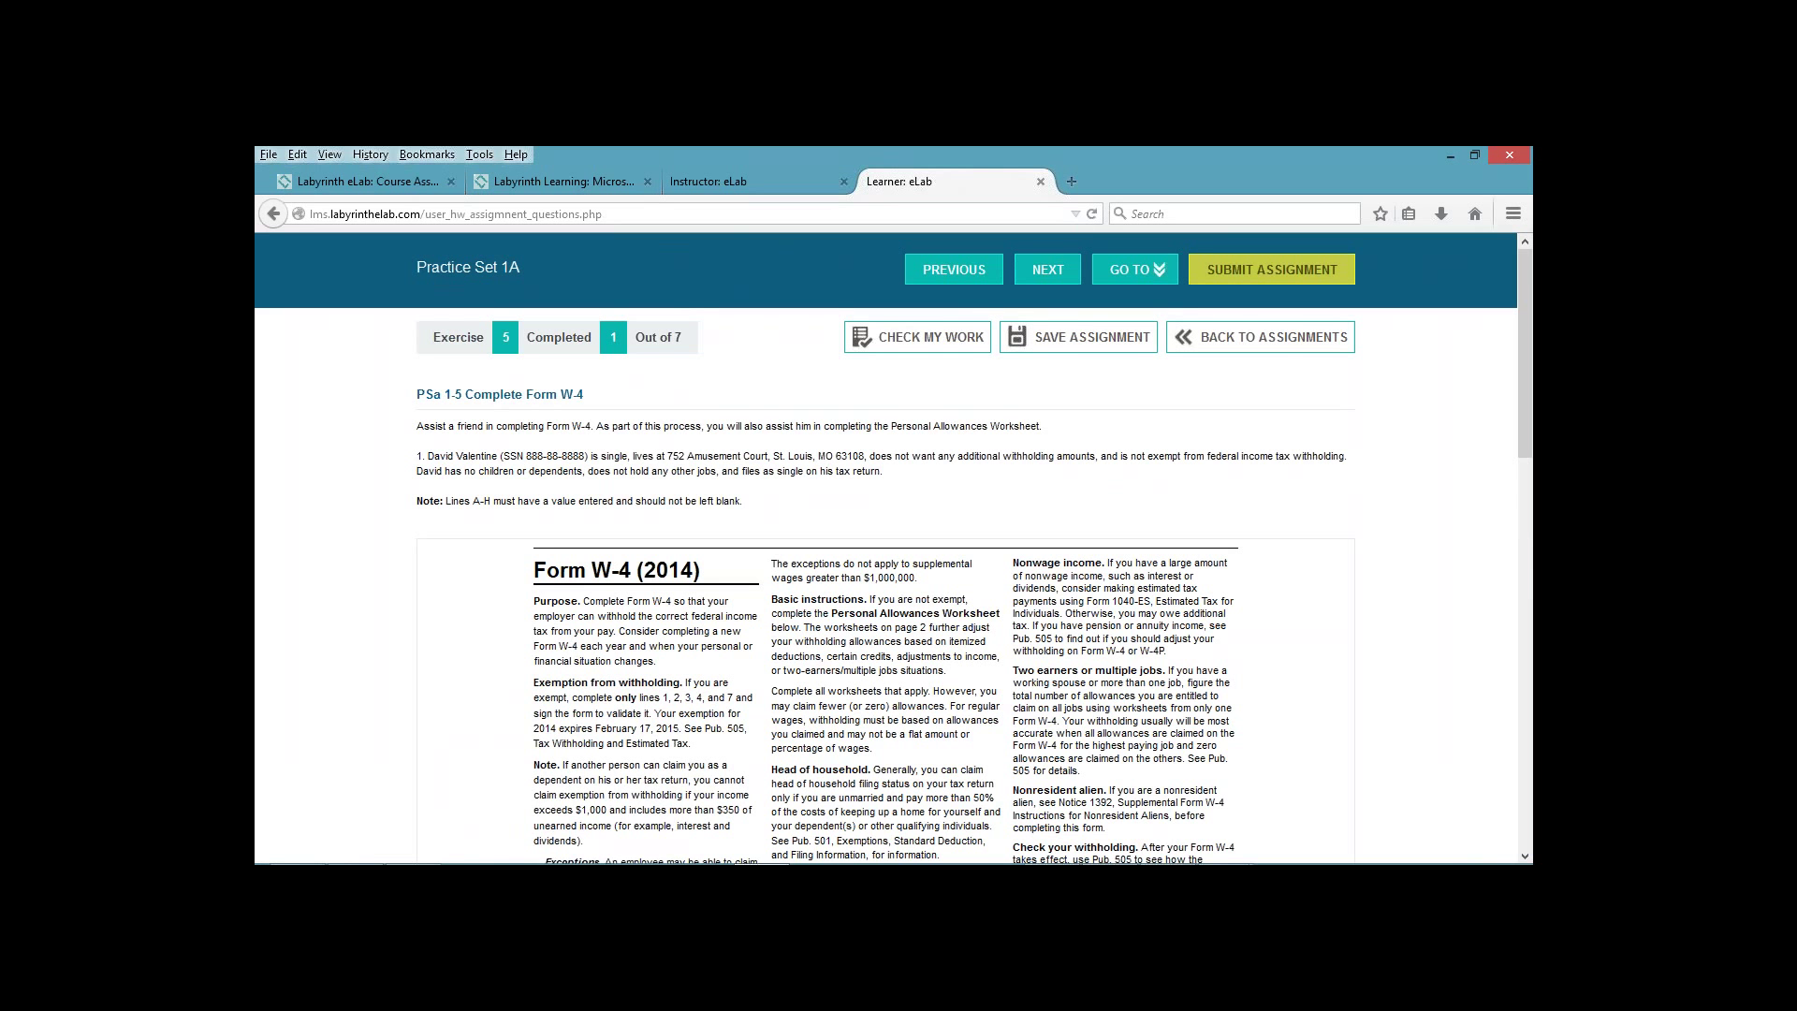
Step: Fill in the Personal Allowances Worksheet with 1 on lines A, B and C and 0 on line D
scroll(893, 549, "down", 2)
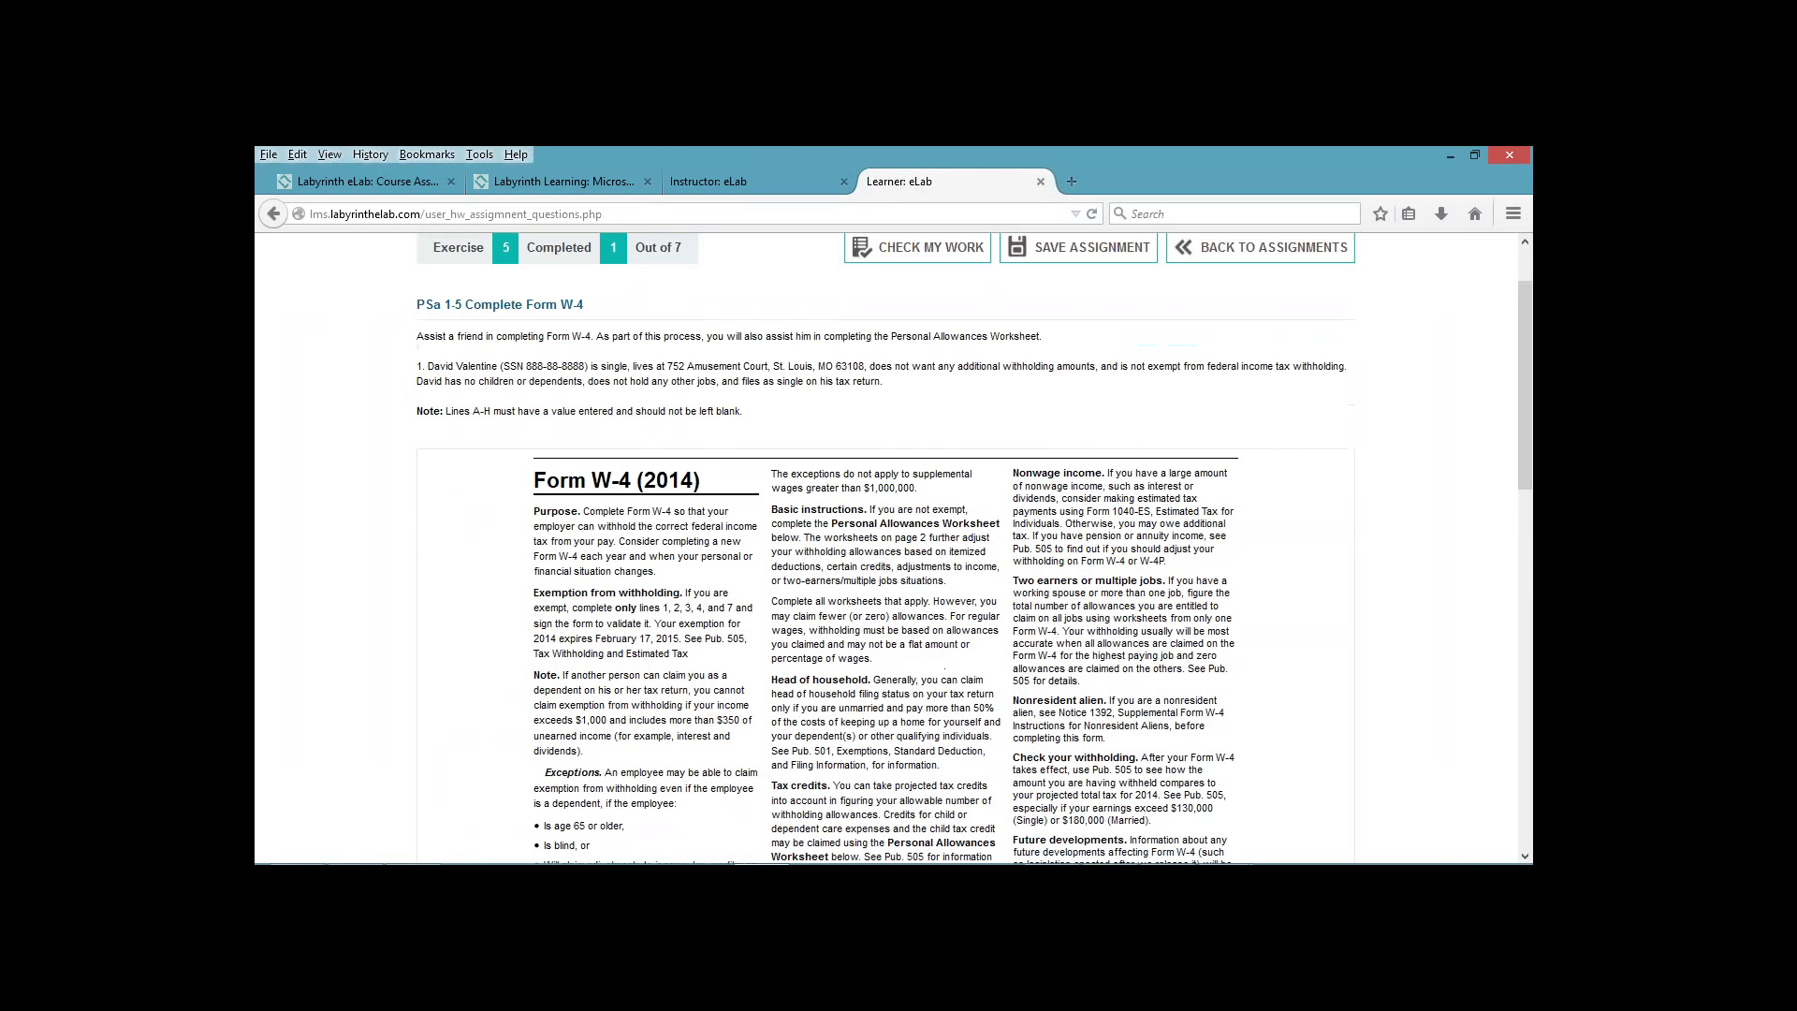
scroll(893, 549, "down", 8)
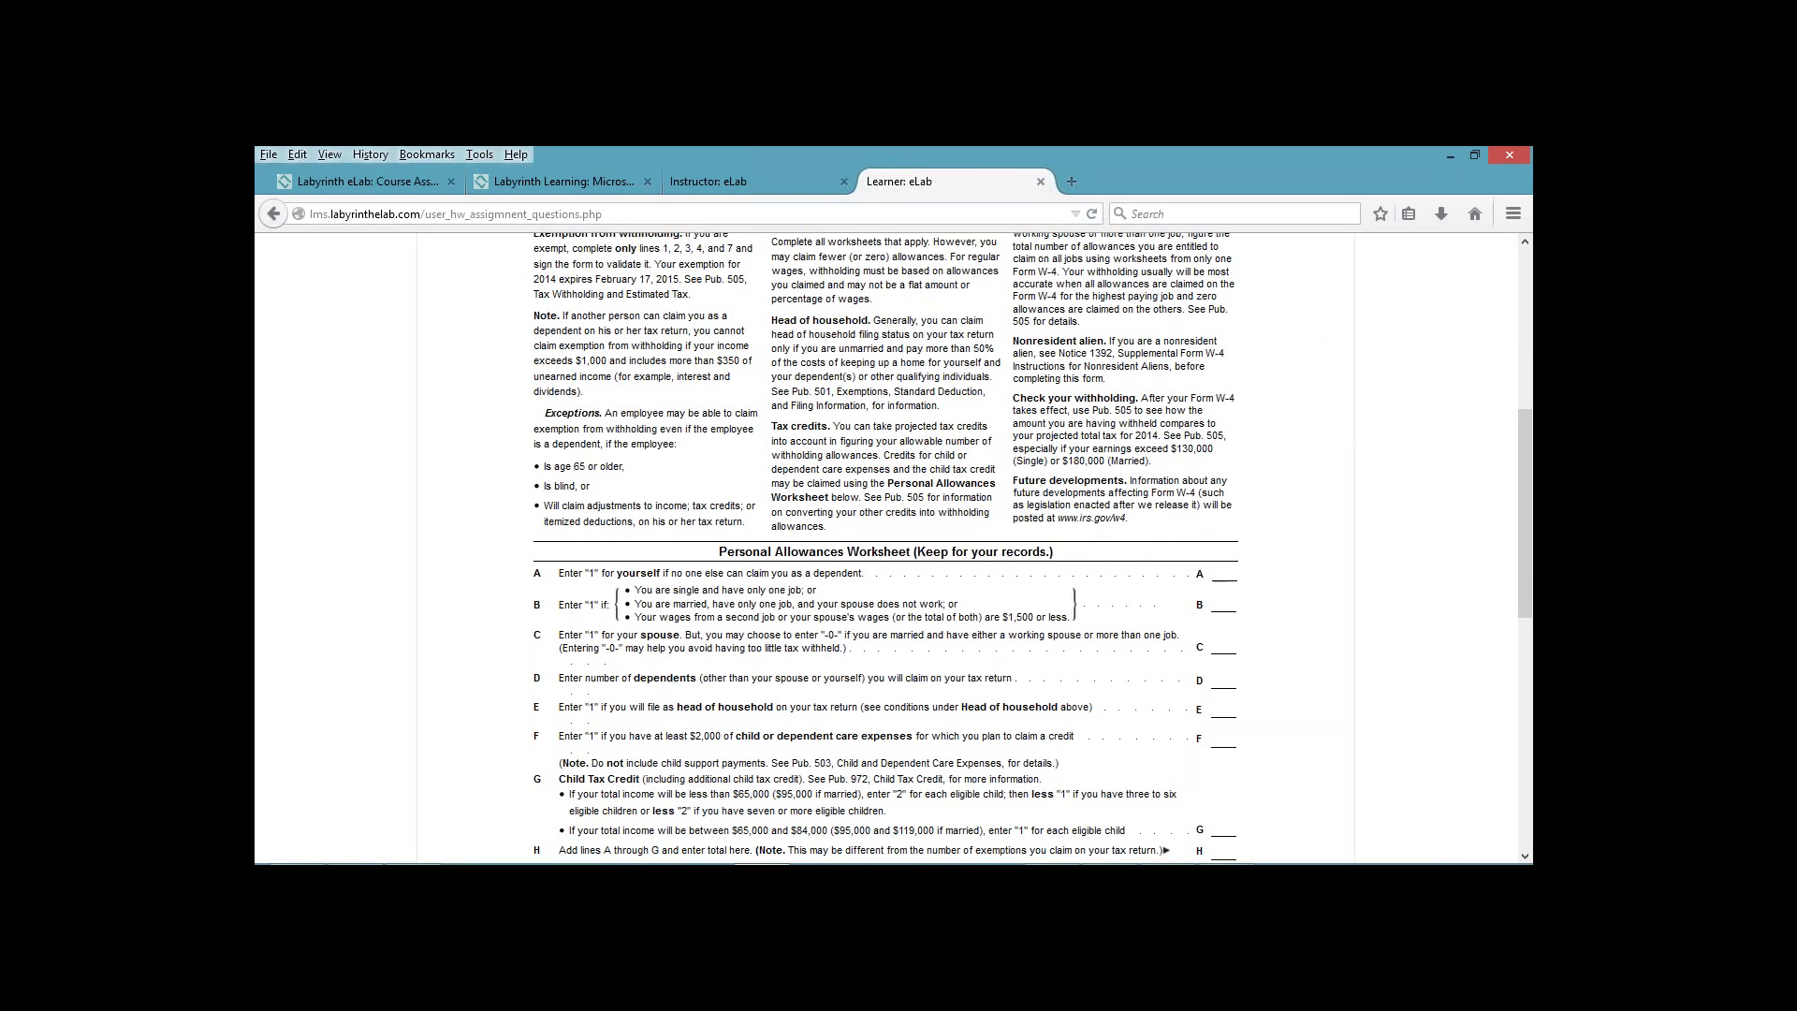
type("1")
key("Tab")
type("1")
type("0")
key("Tab")
Step: Enter a full name in the first name and middle initial field of the W-4 certificate
scroll(893, 549, "down", 10)
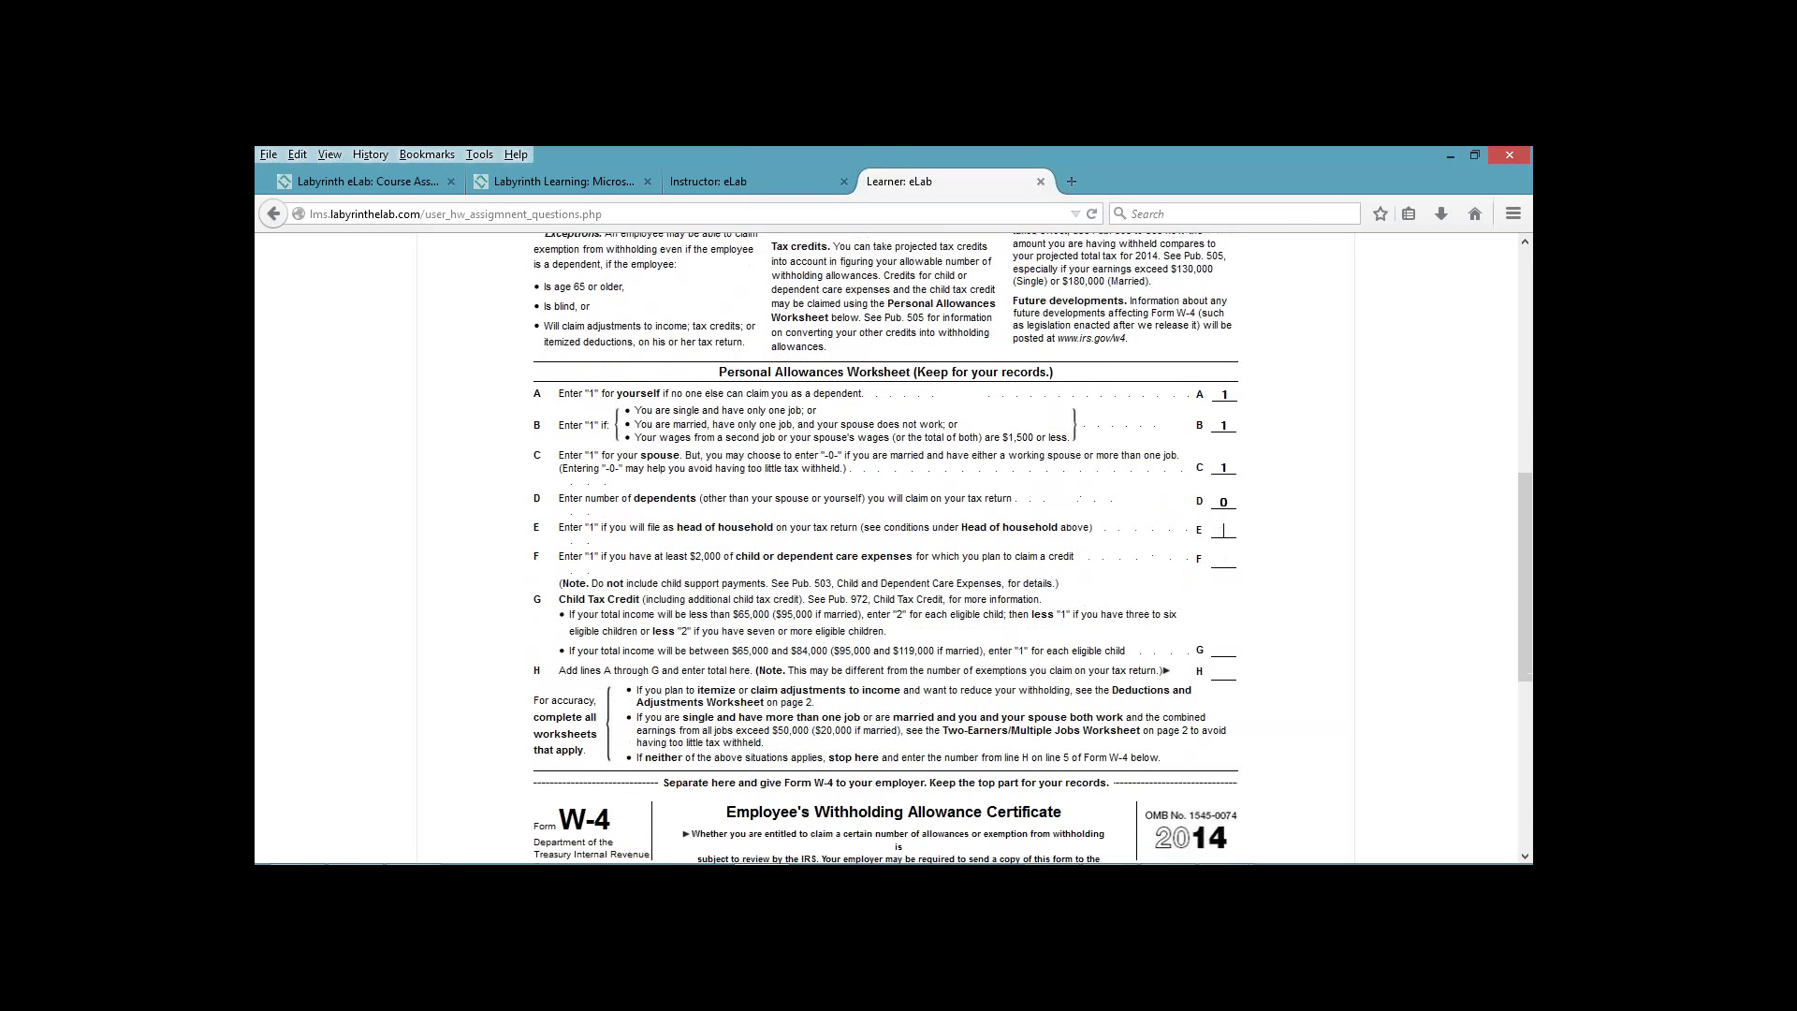
scroll(893, 548, "down", 2)
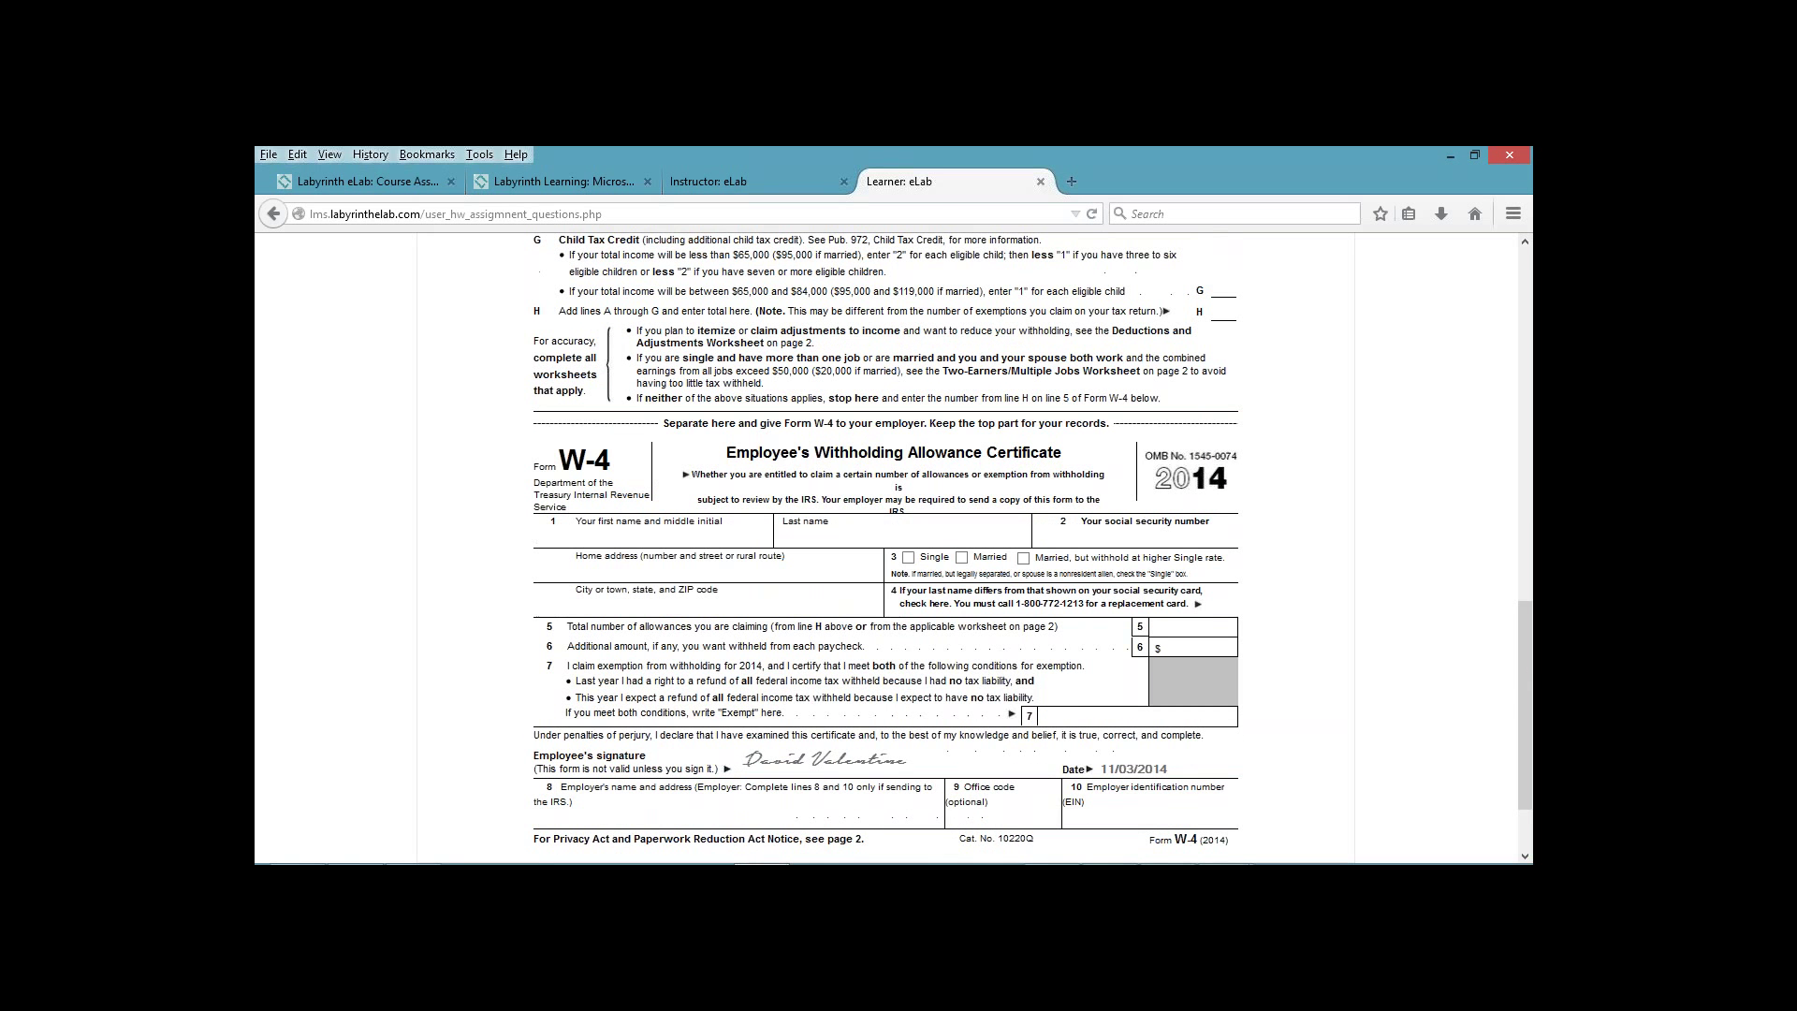
type("William Smoi")
type("ith")
Step: Run Check My Work on the Form W-4 exercise and review the marks on the worksheet and certificate
scroll(885, 548, "up", 4)
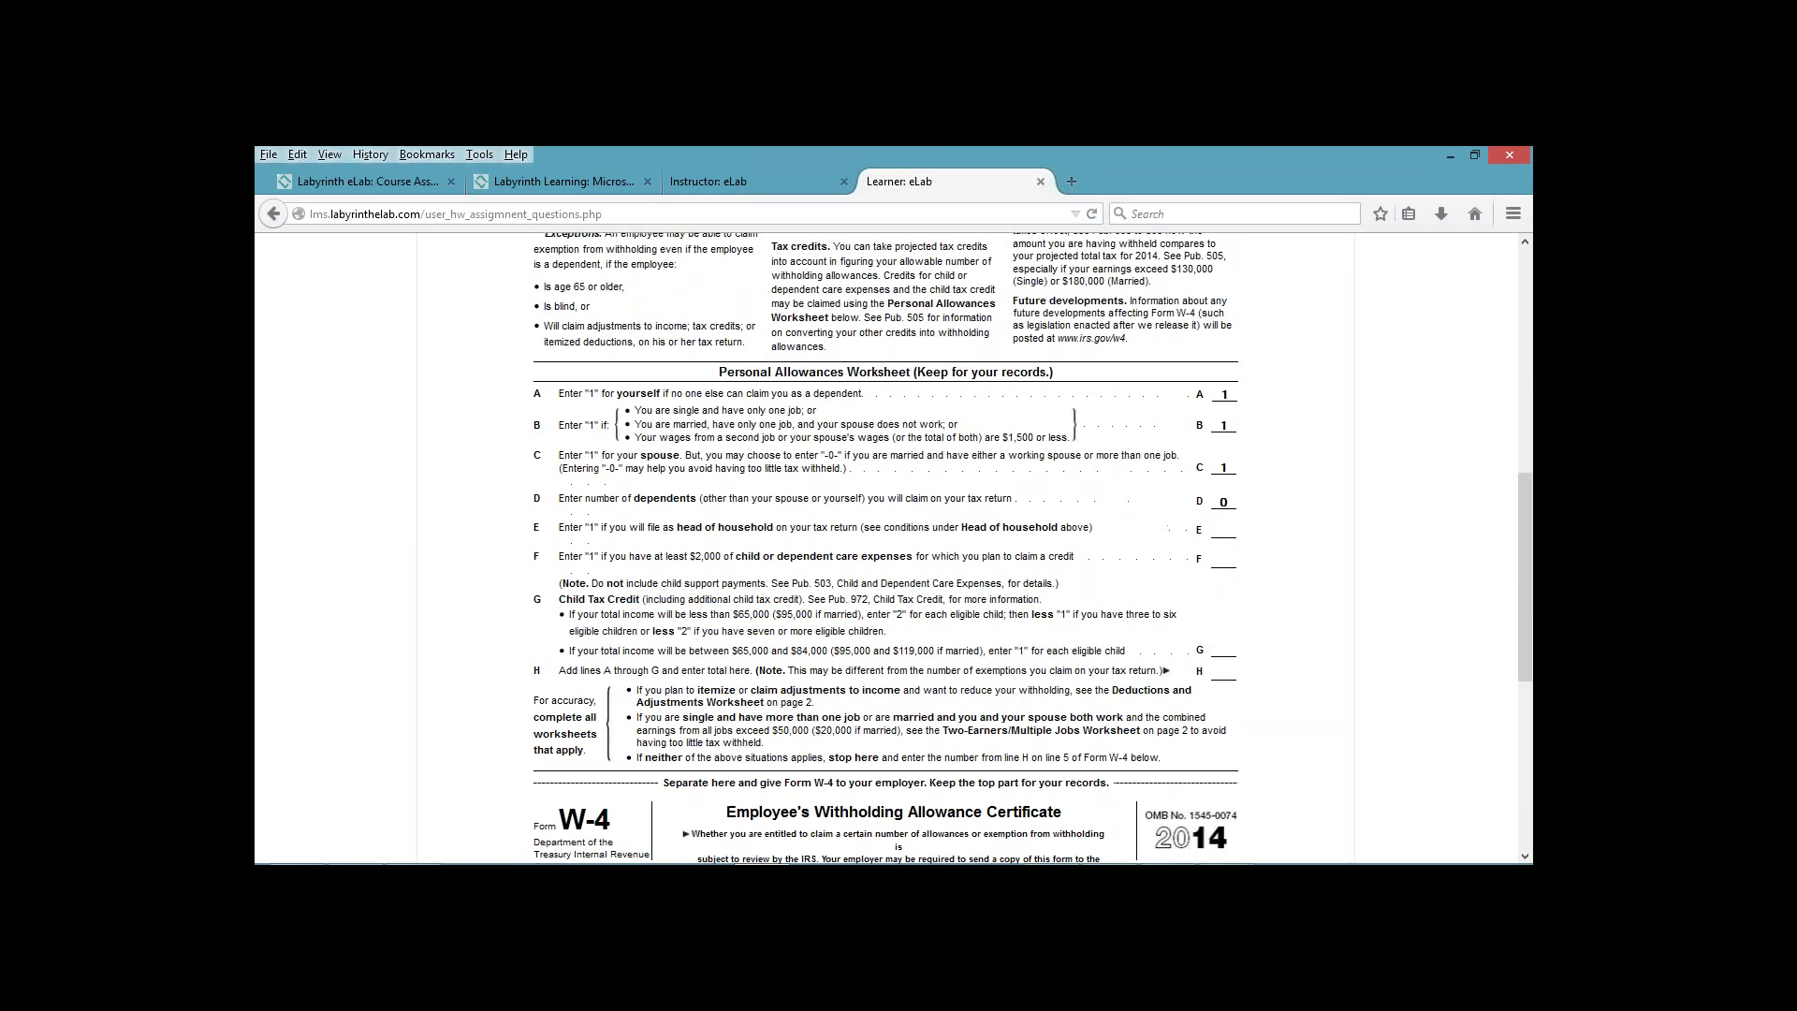
scroll(886, 547, "up", 7)
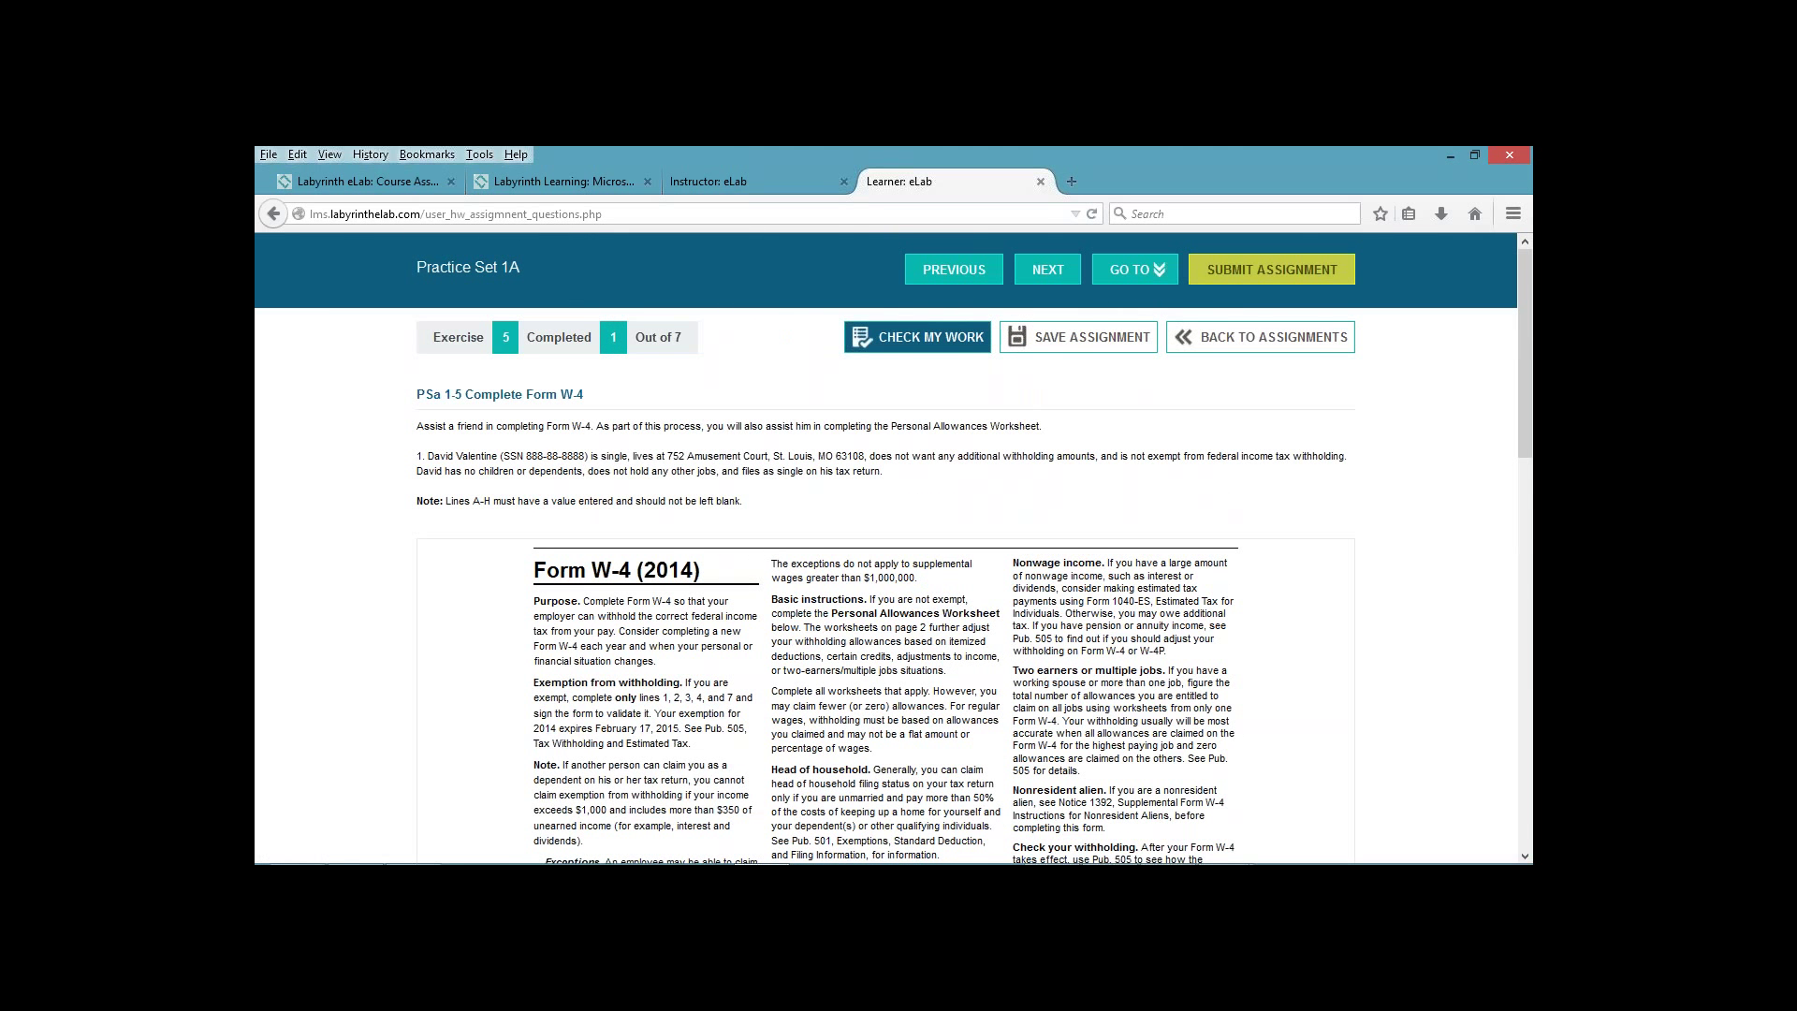
scroll(886, 547, "down", 6)
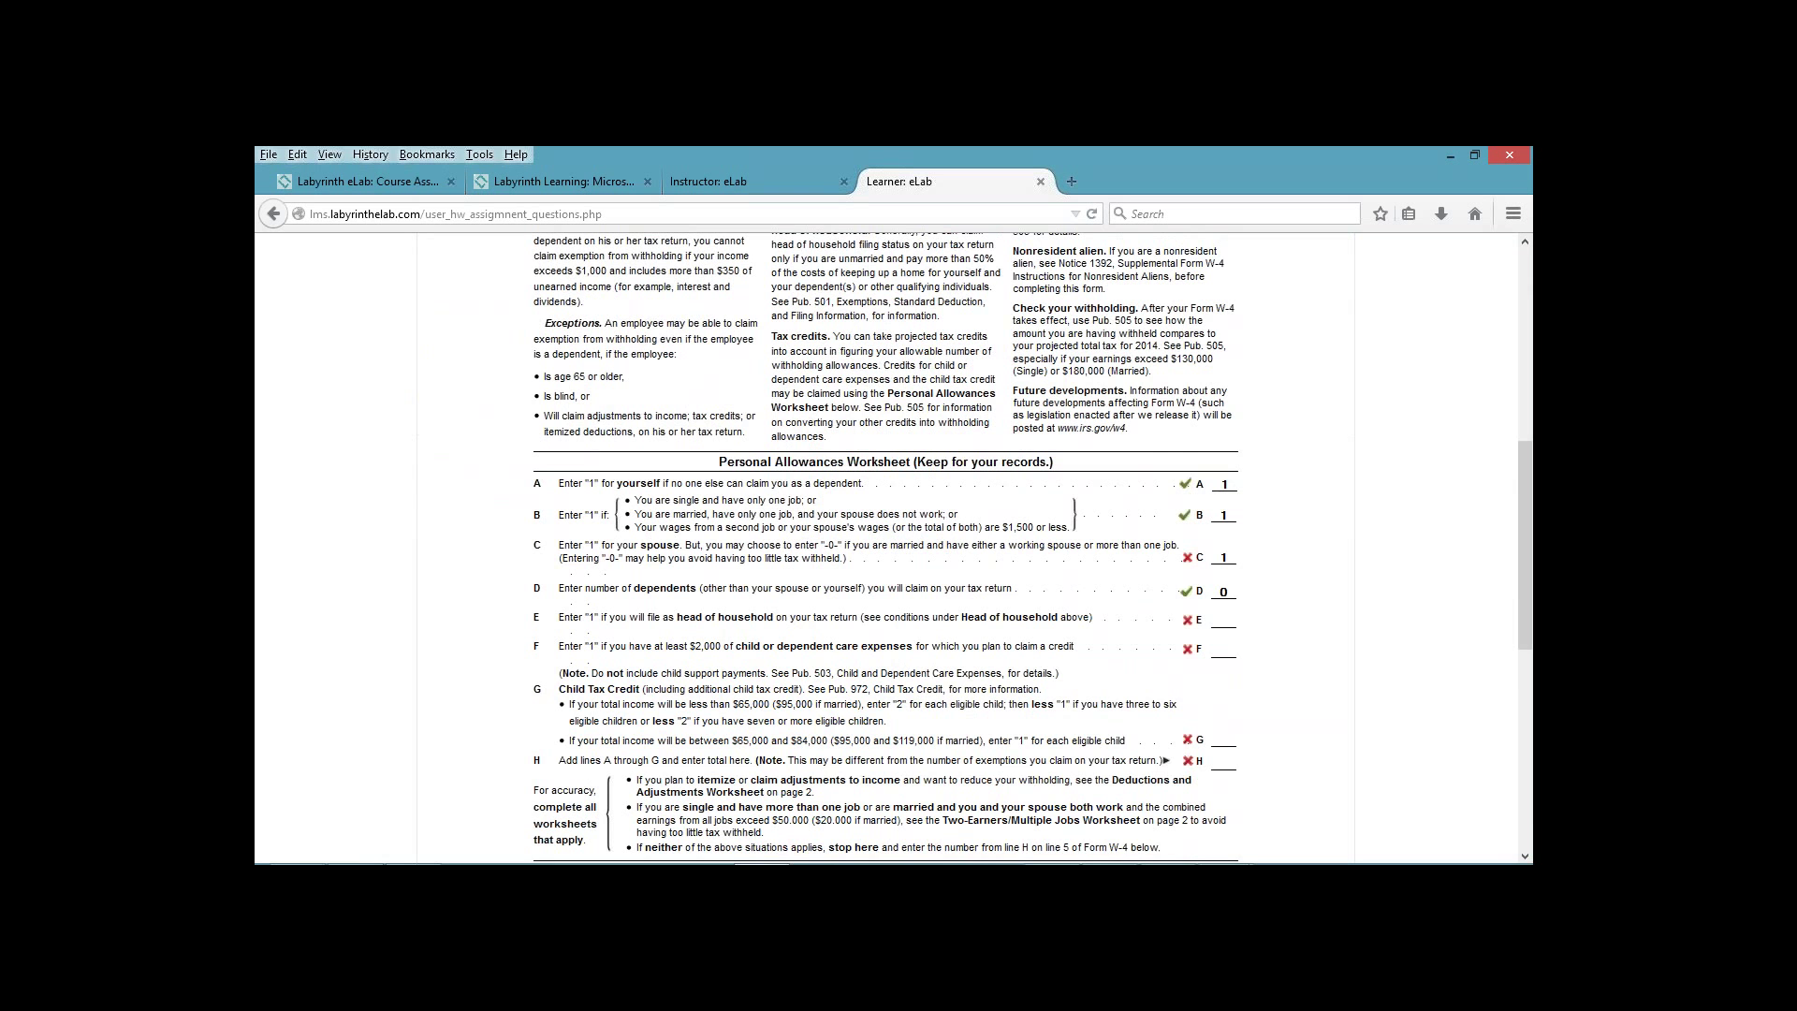
scroll(885, 547, "down", 4)
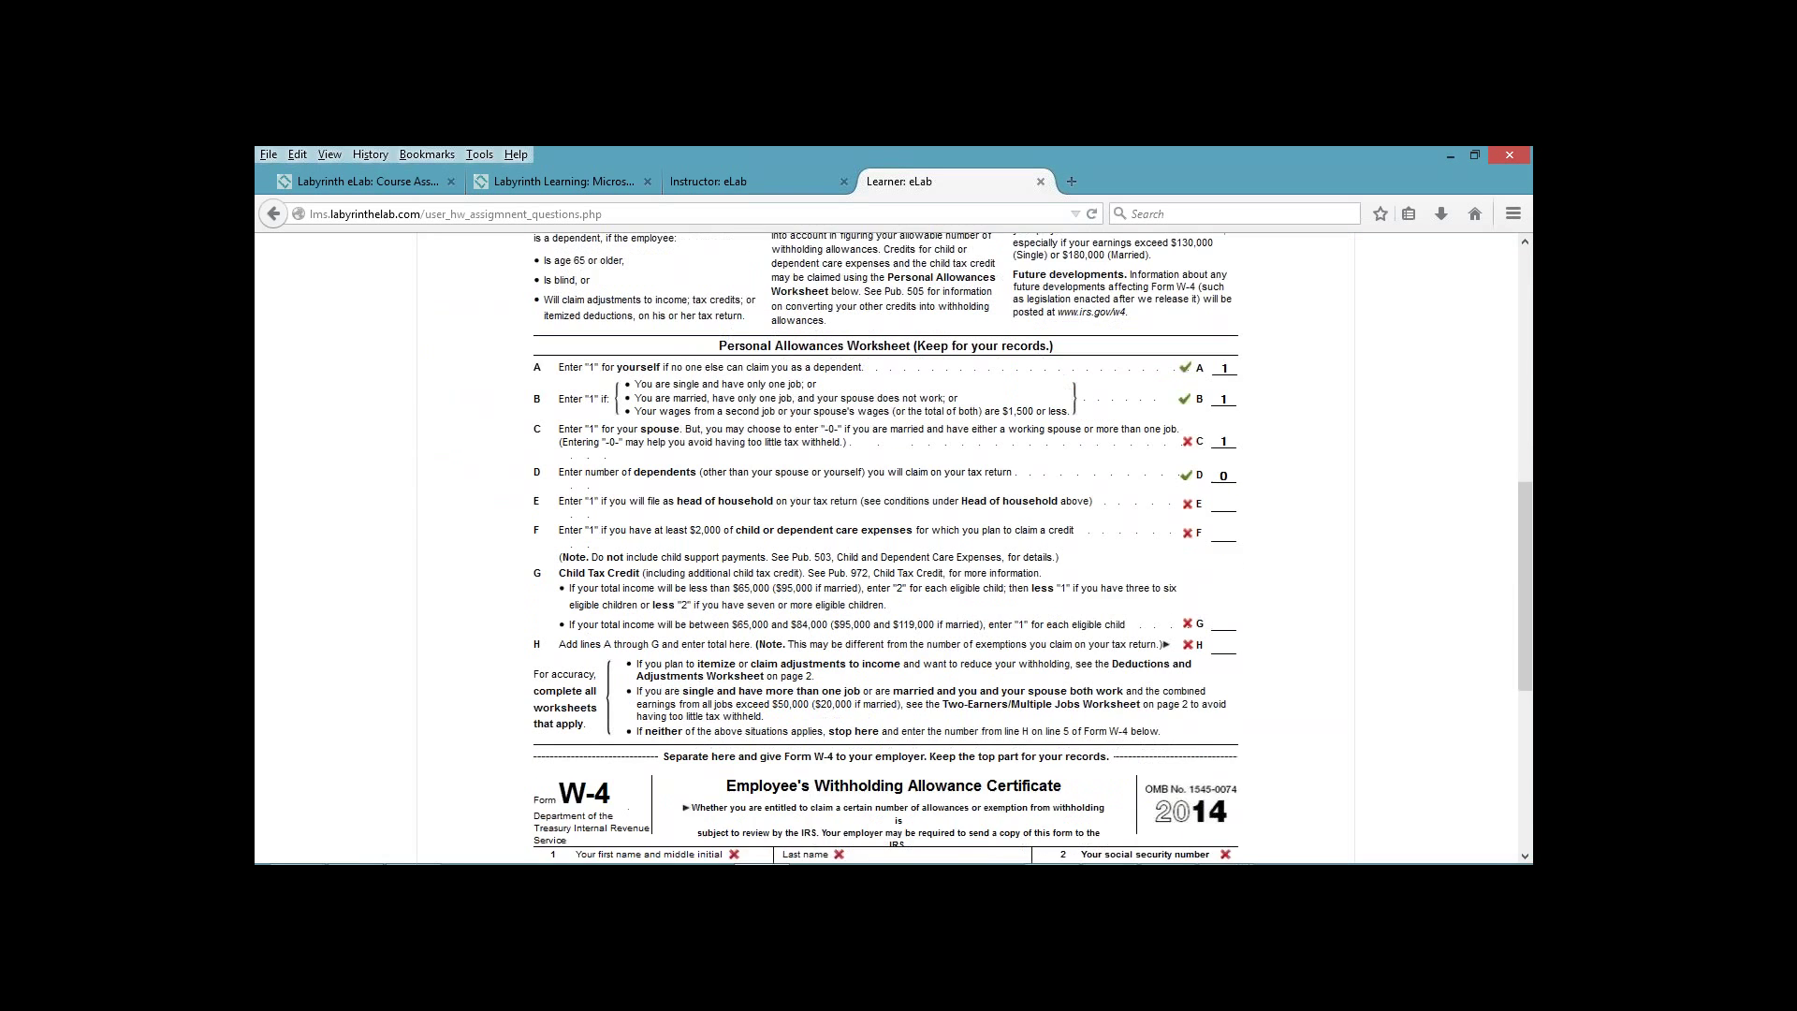
scroll(886, 548, "down", 3)
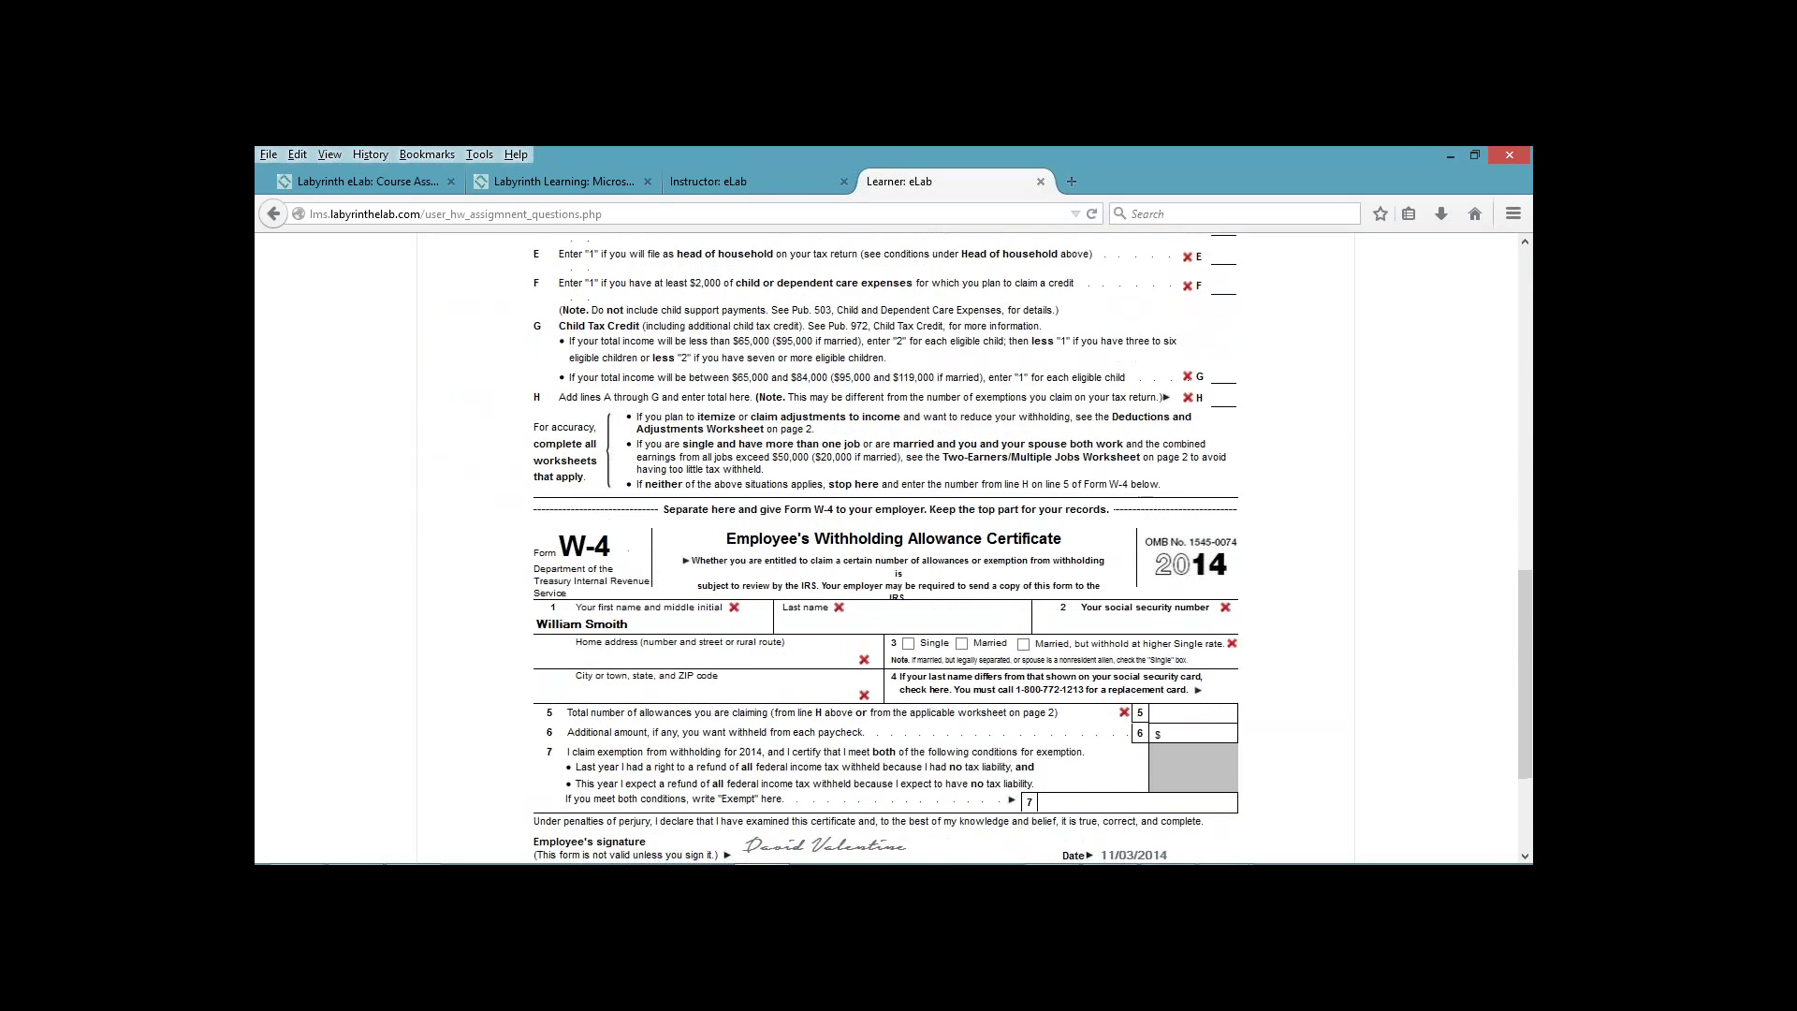
Step: Save the Practice Set 1A work and return to the assignments list, confirming the exit
key("Home")
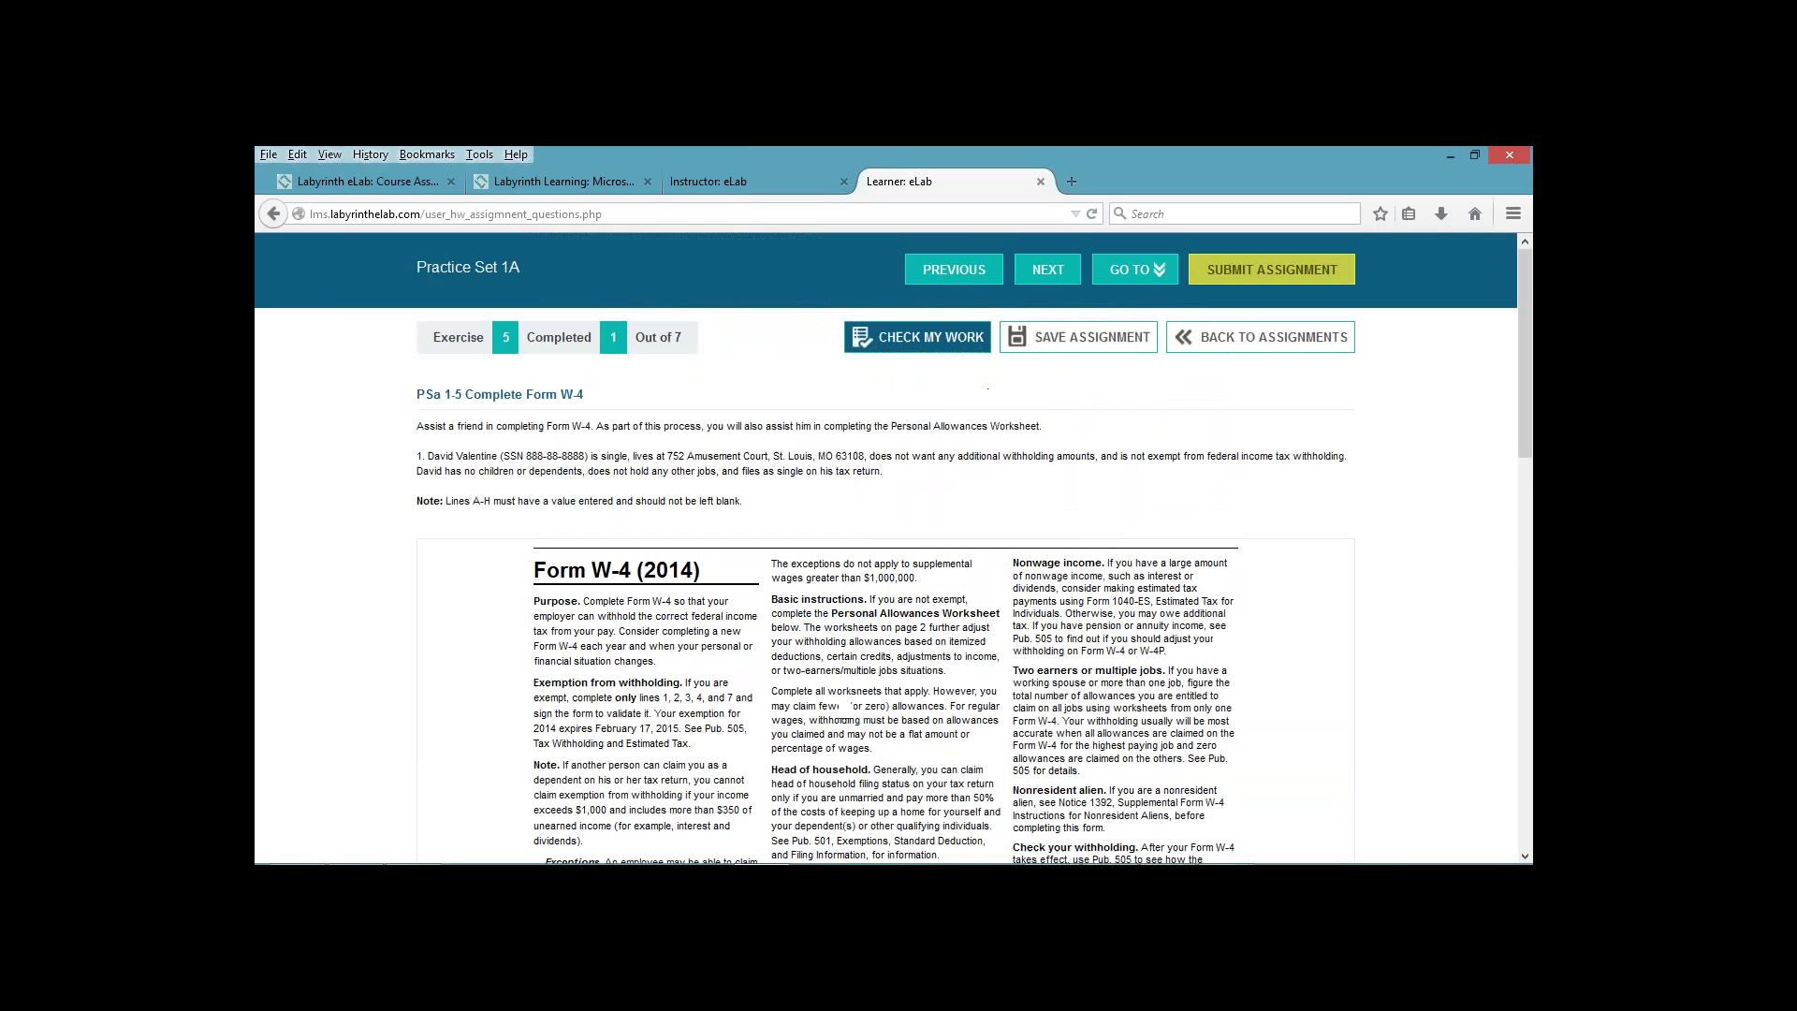
left_click(929, 251)
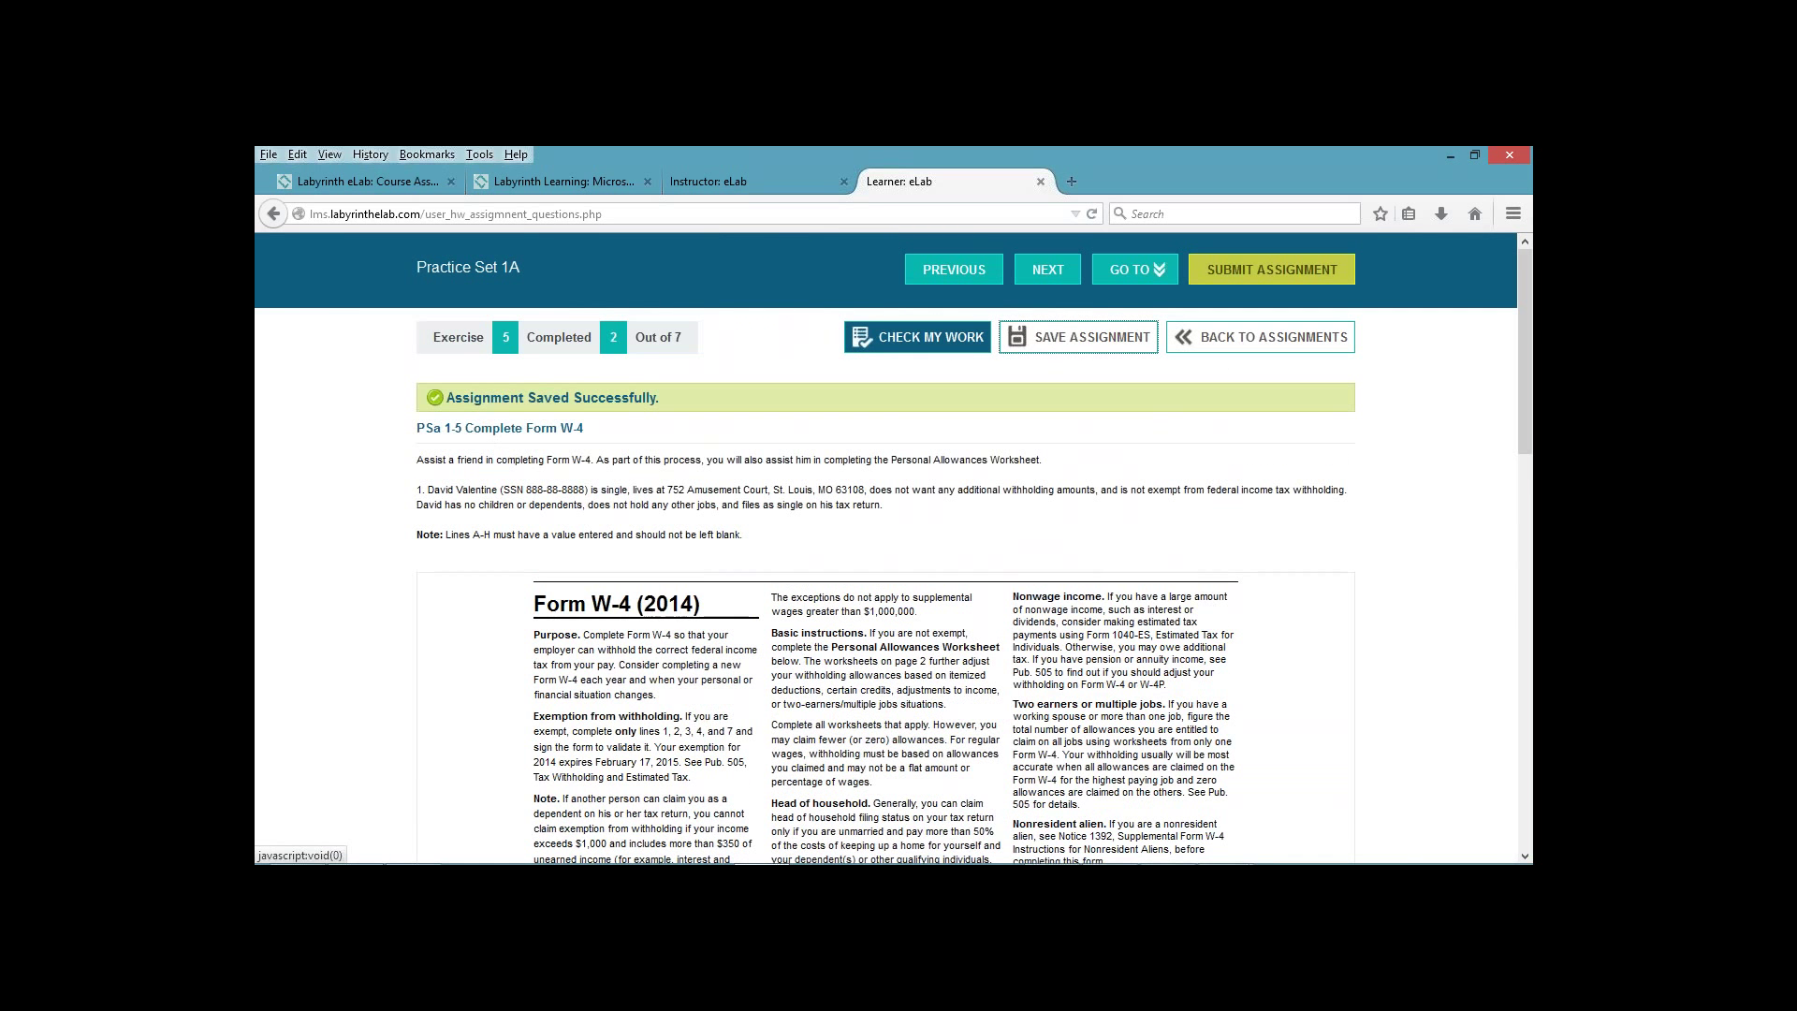
left_click(1260, 337)
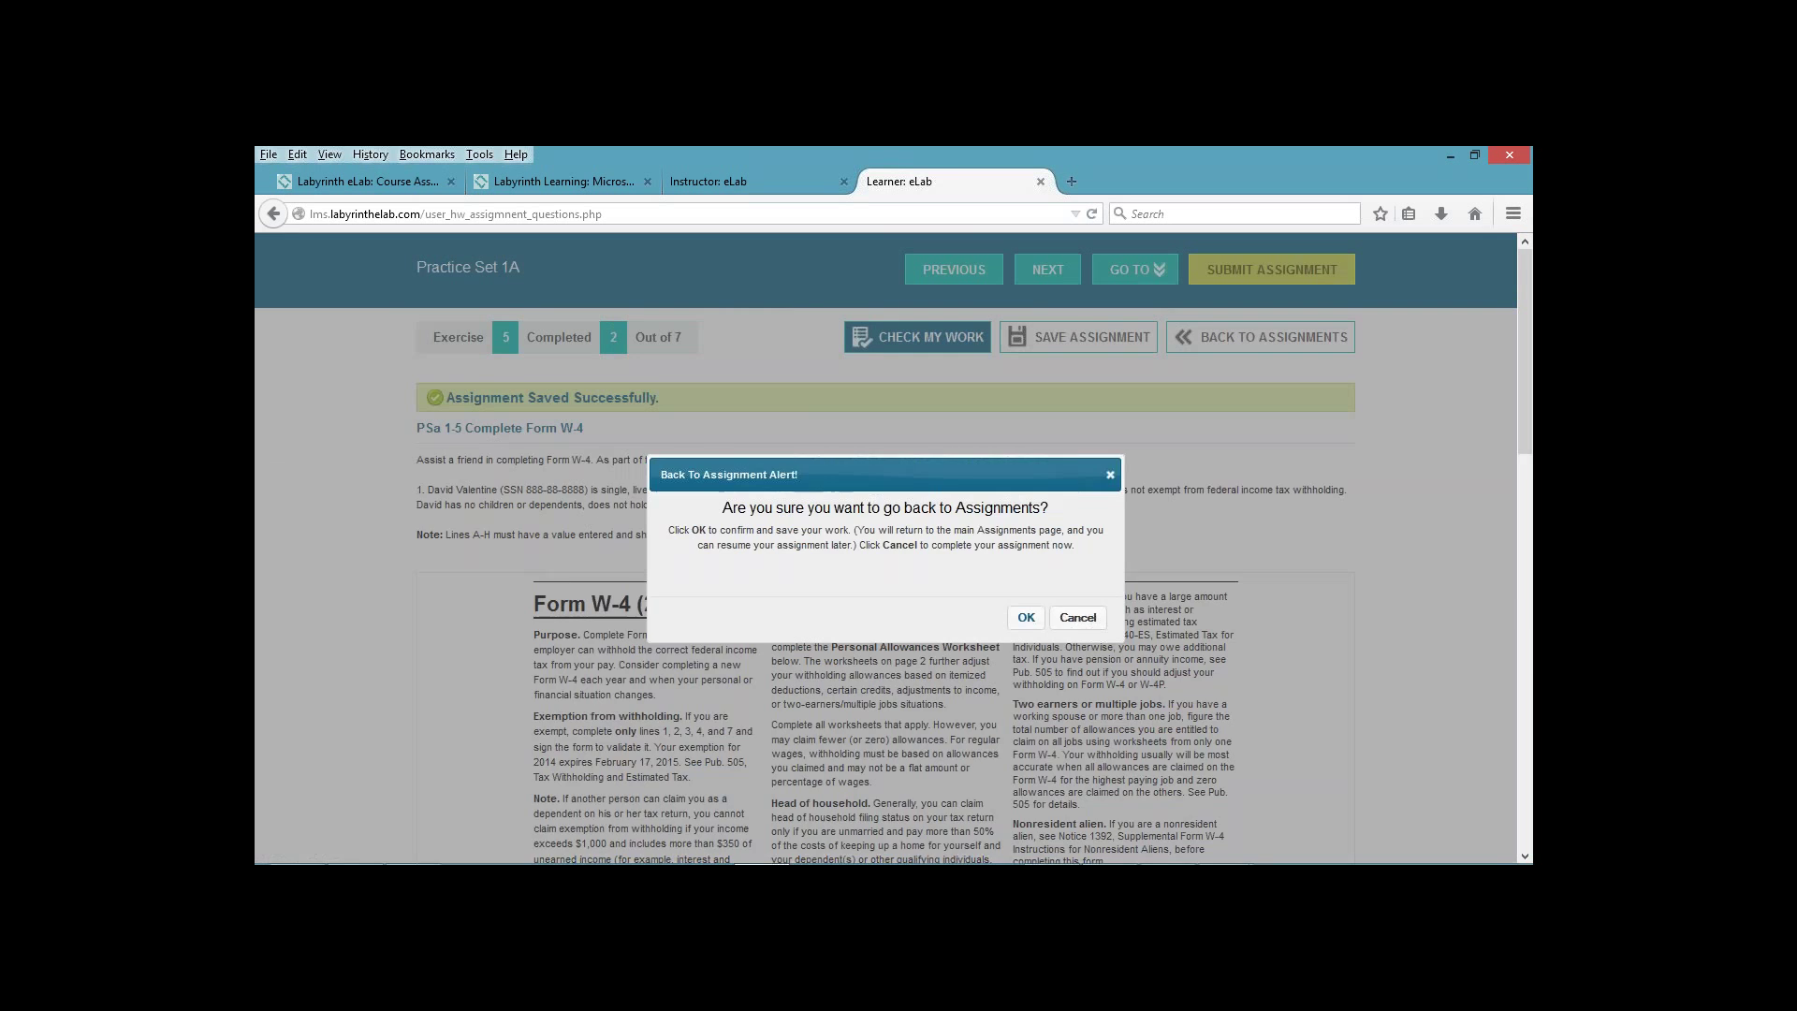
key("Return")
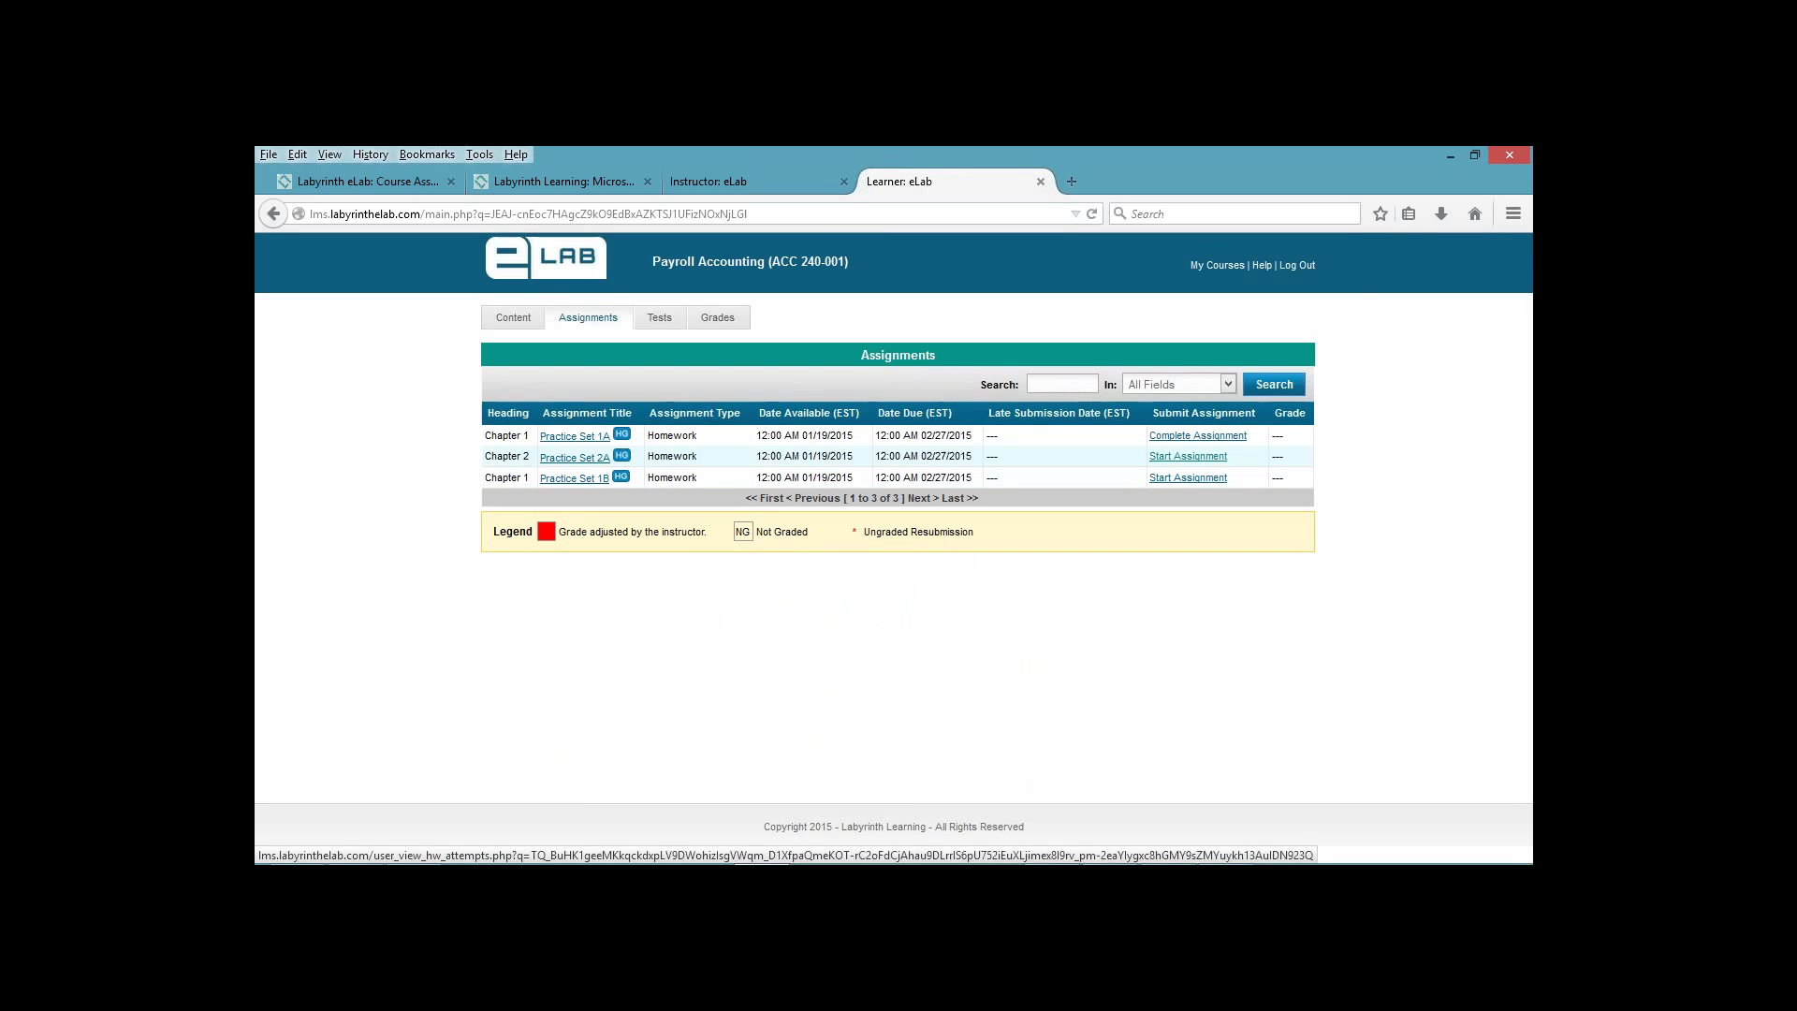
Step: Start the Practice Set 2A assignment and go to exercise PSa 2-5: Determine Hourly Regular and Overtime Wage Rates
left_click(1188, 456)
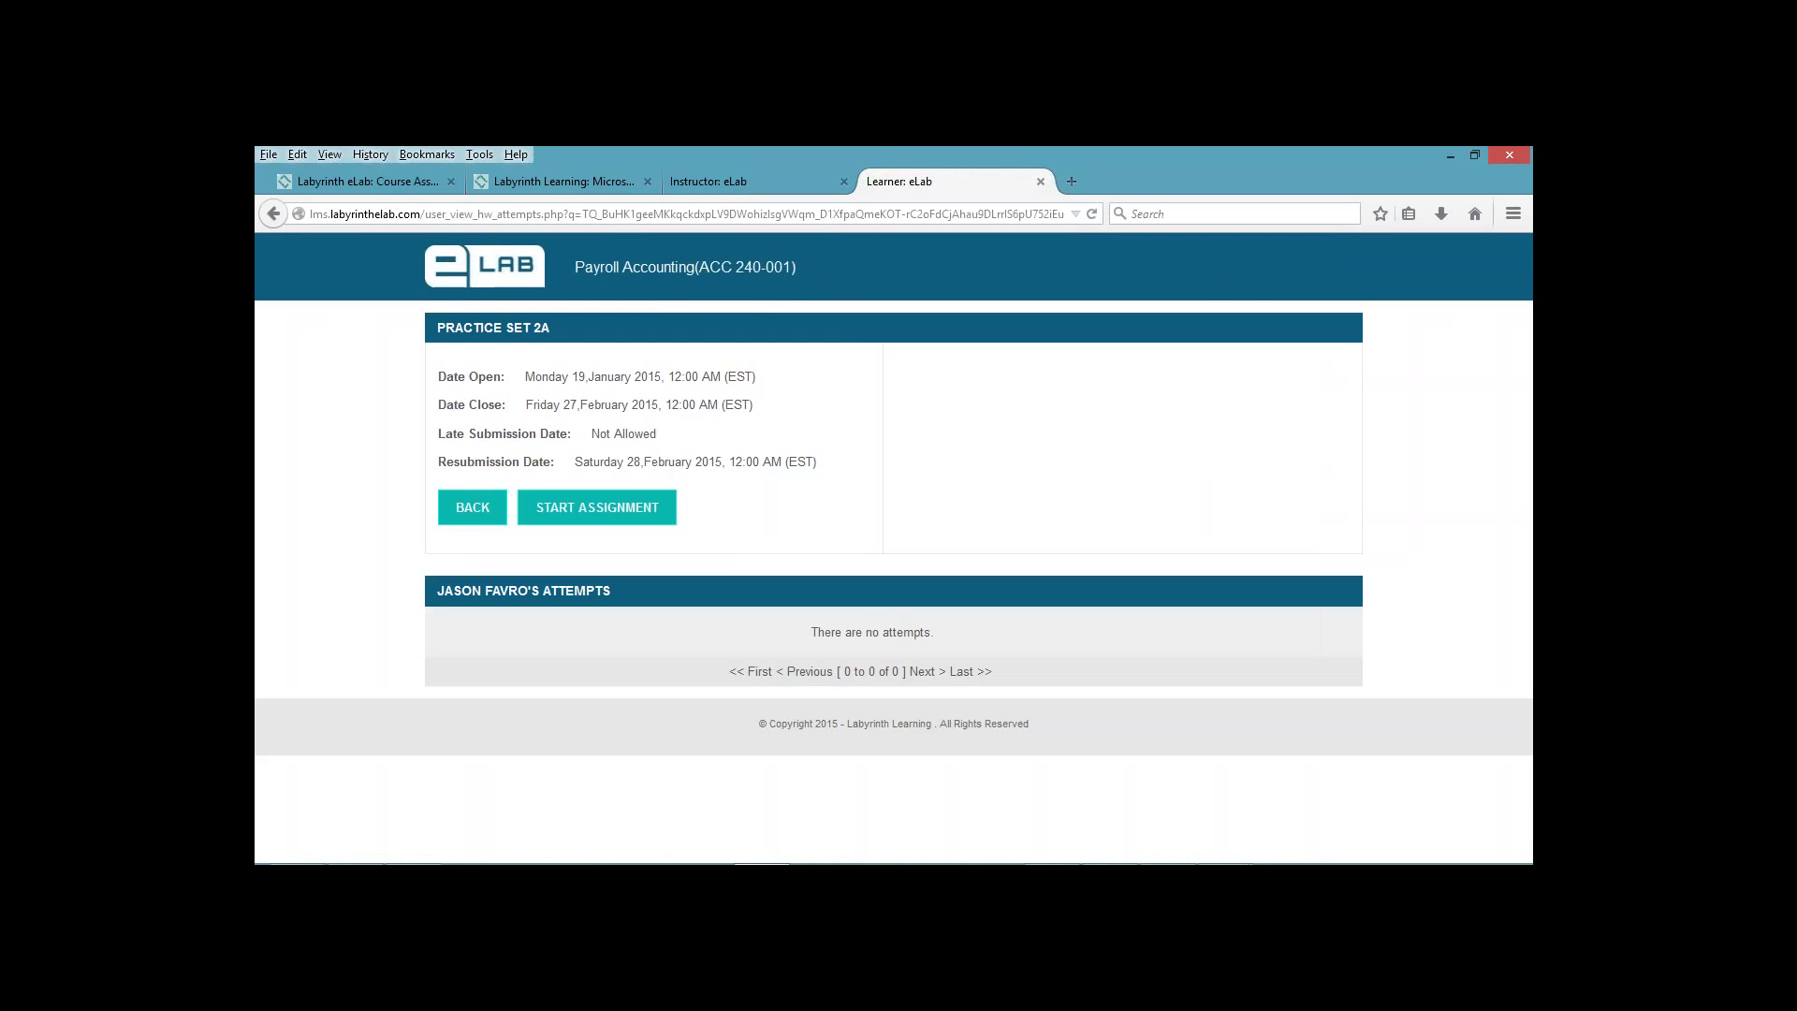
left_click(597, 507)
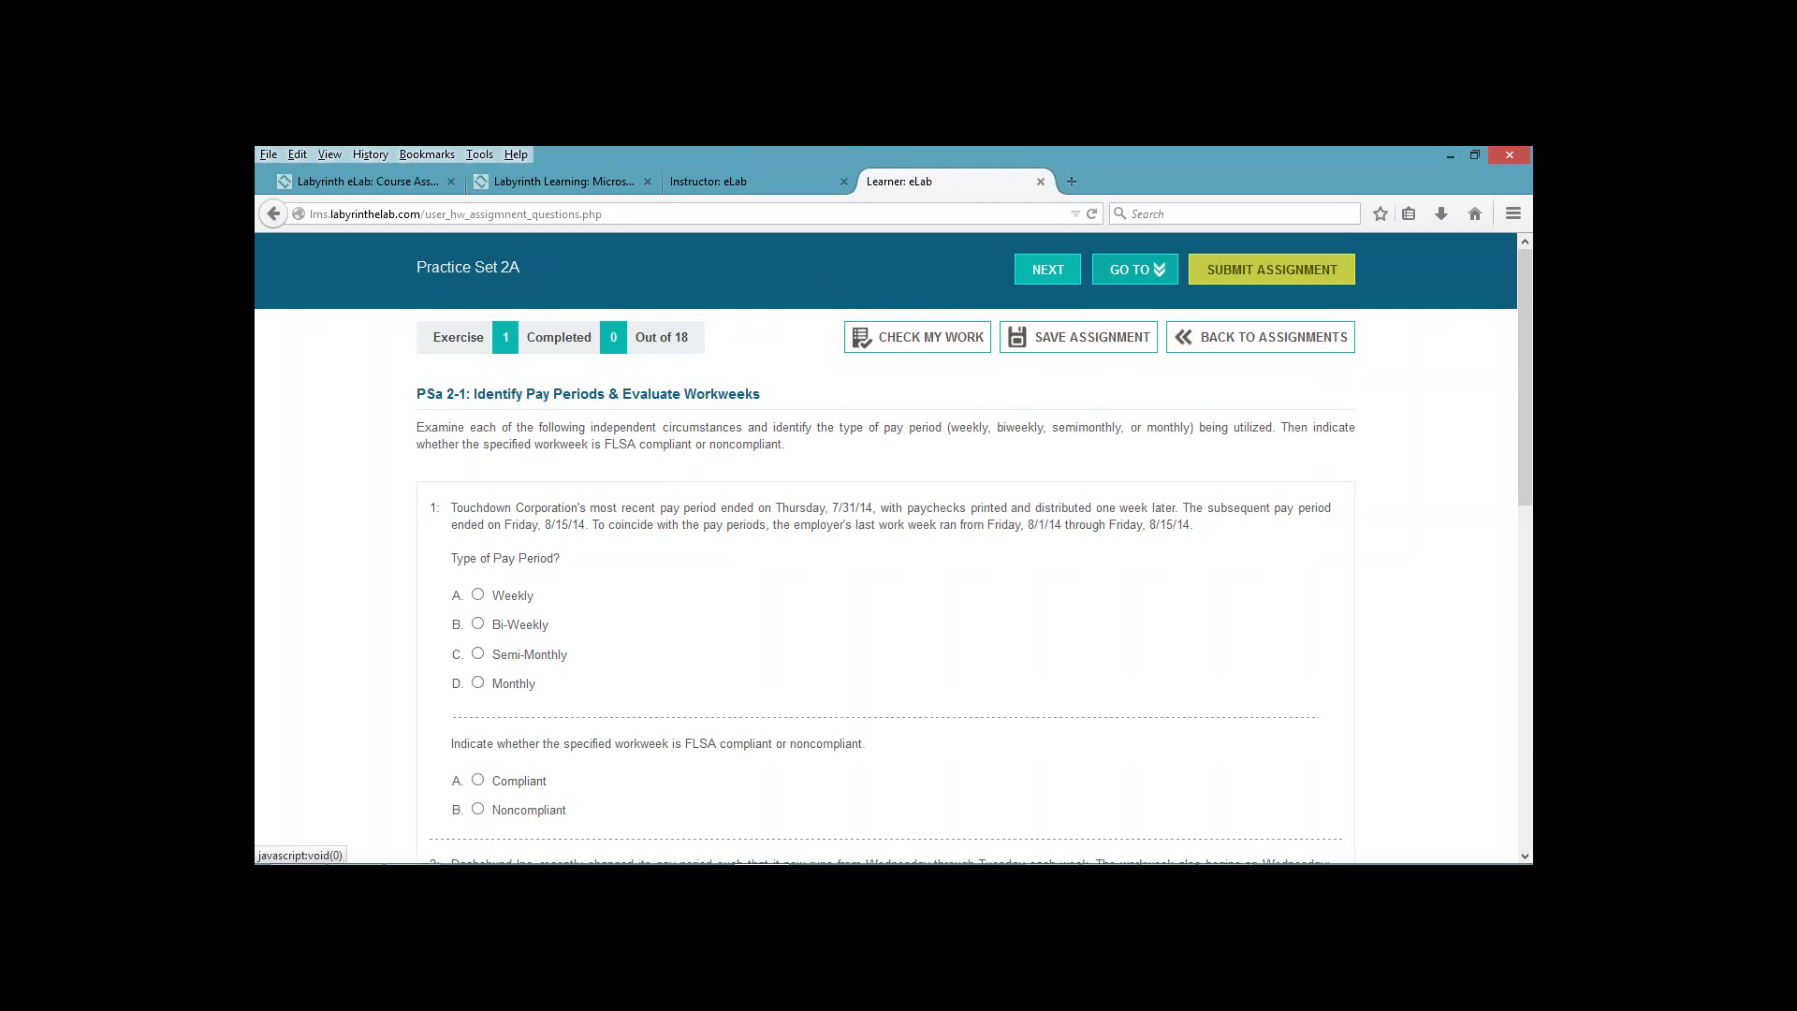
left_click(1134, 269)
scroll(885, 603, "down", 1)
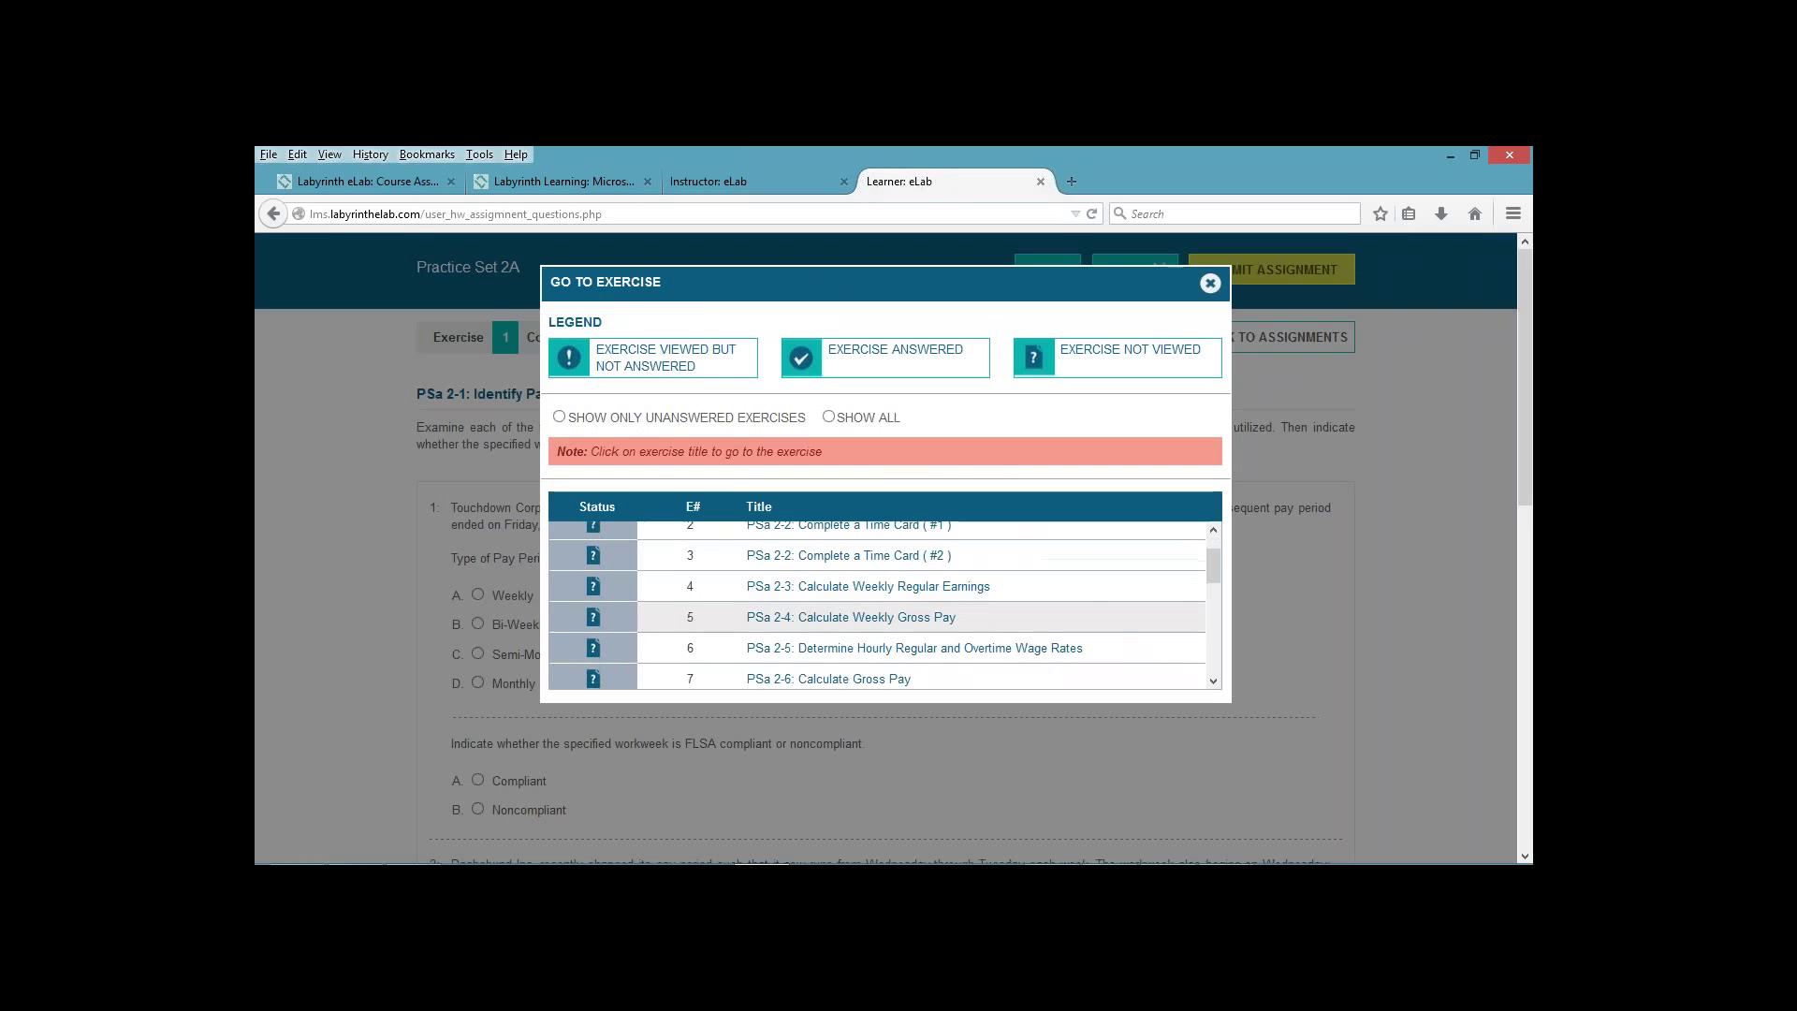
scroll(885, 609, "down", 1)
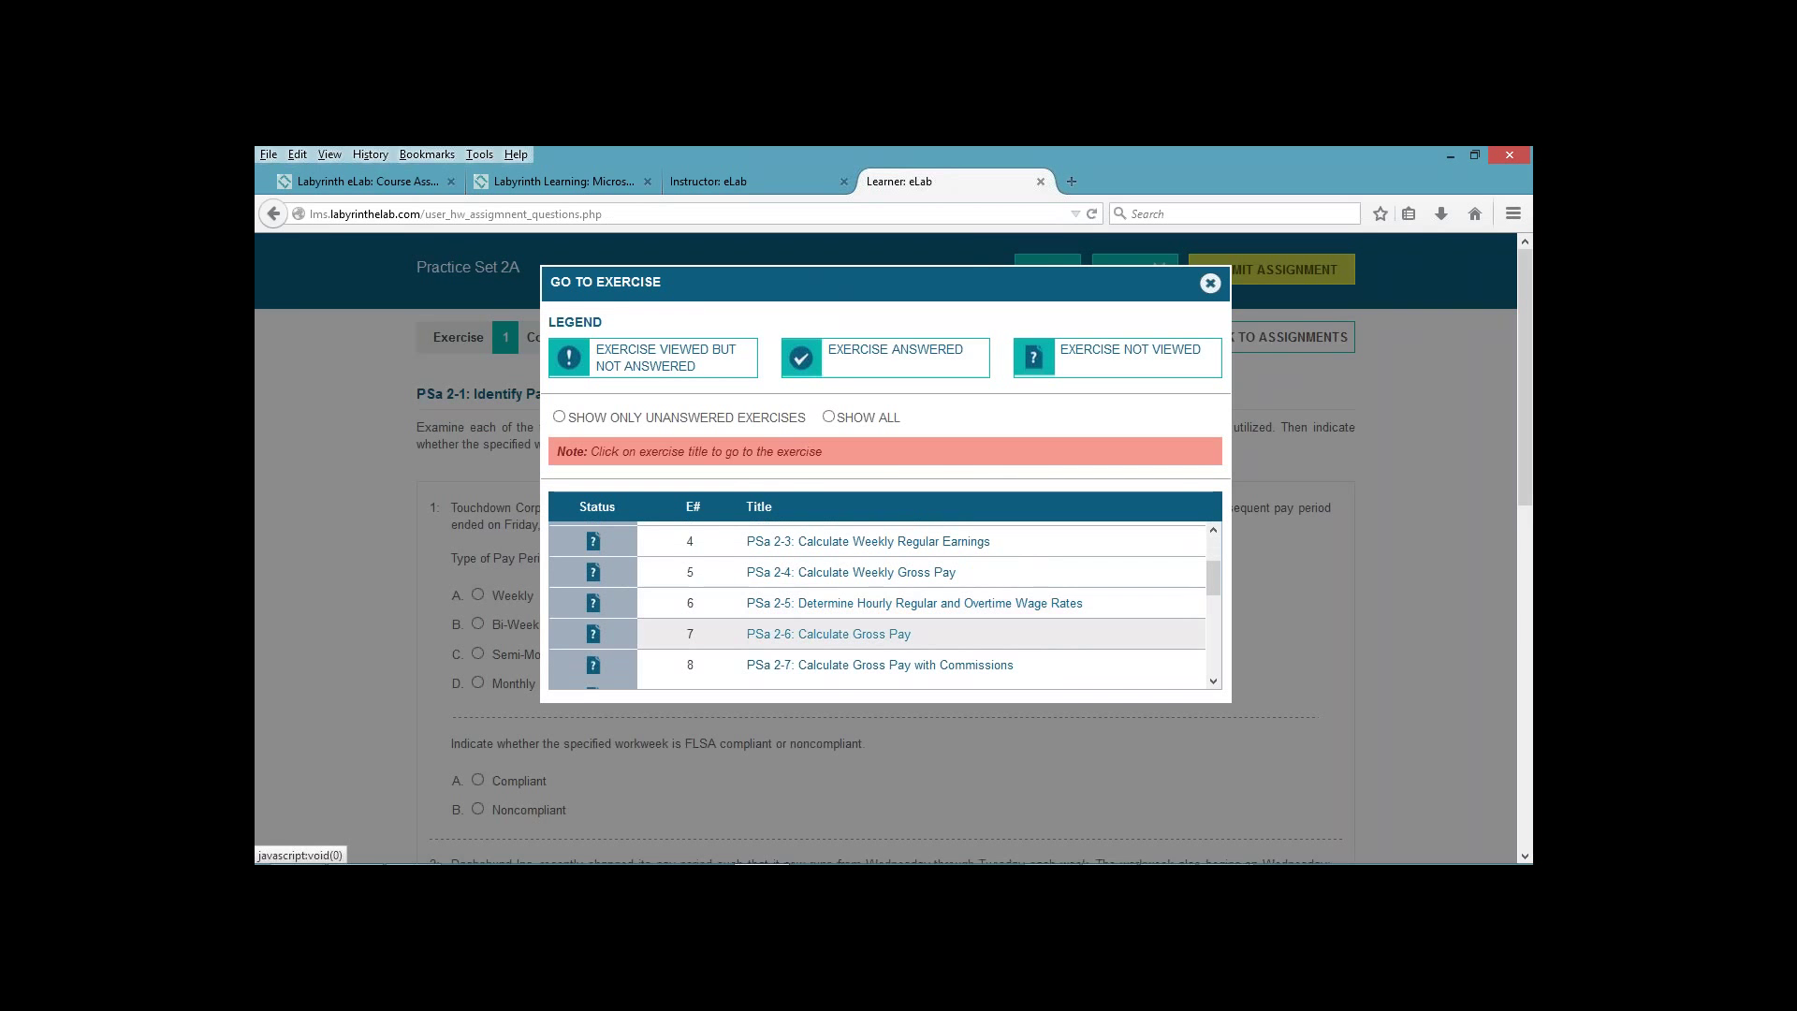
left_click(914, 603)
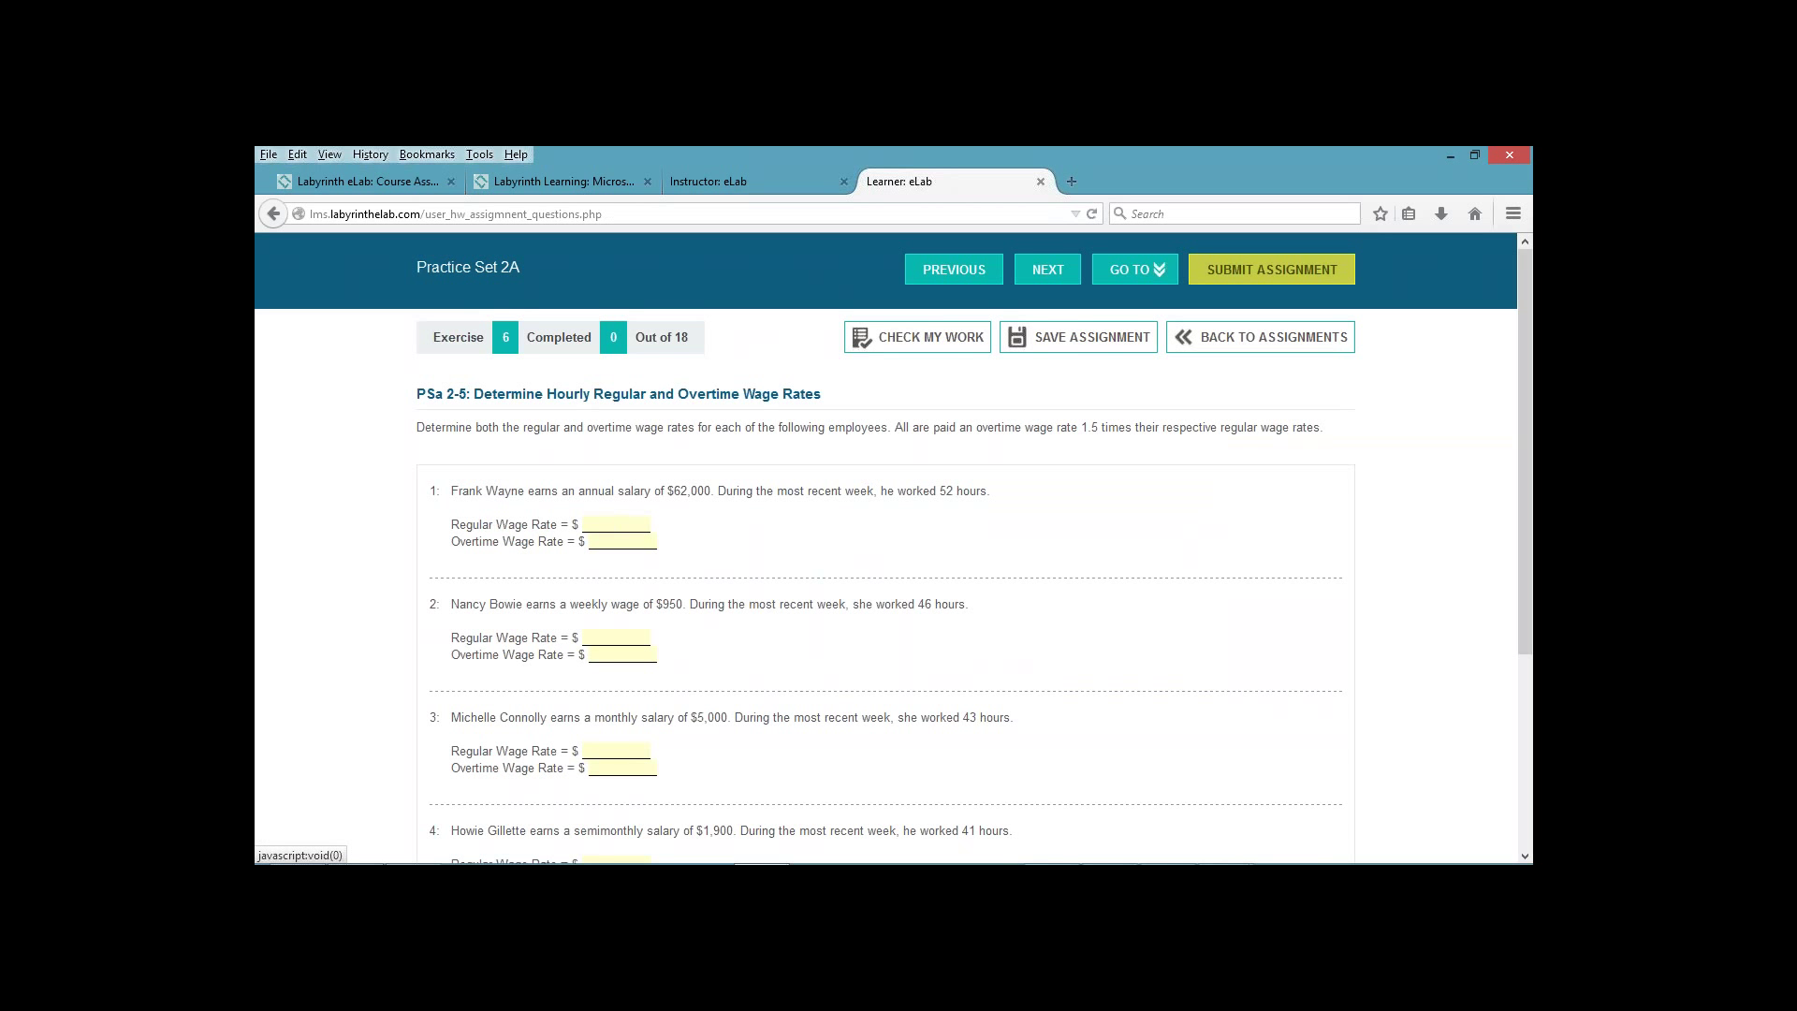
Step: Enter regular and overtime wage rates of 29.81 and 44.72 for question 1, 24.87 and 34.98 for question 2, and check the work
type("29")
type(".8")
type("44.72")
type("24.87")
type("34.98")
left_click(917, 337)
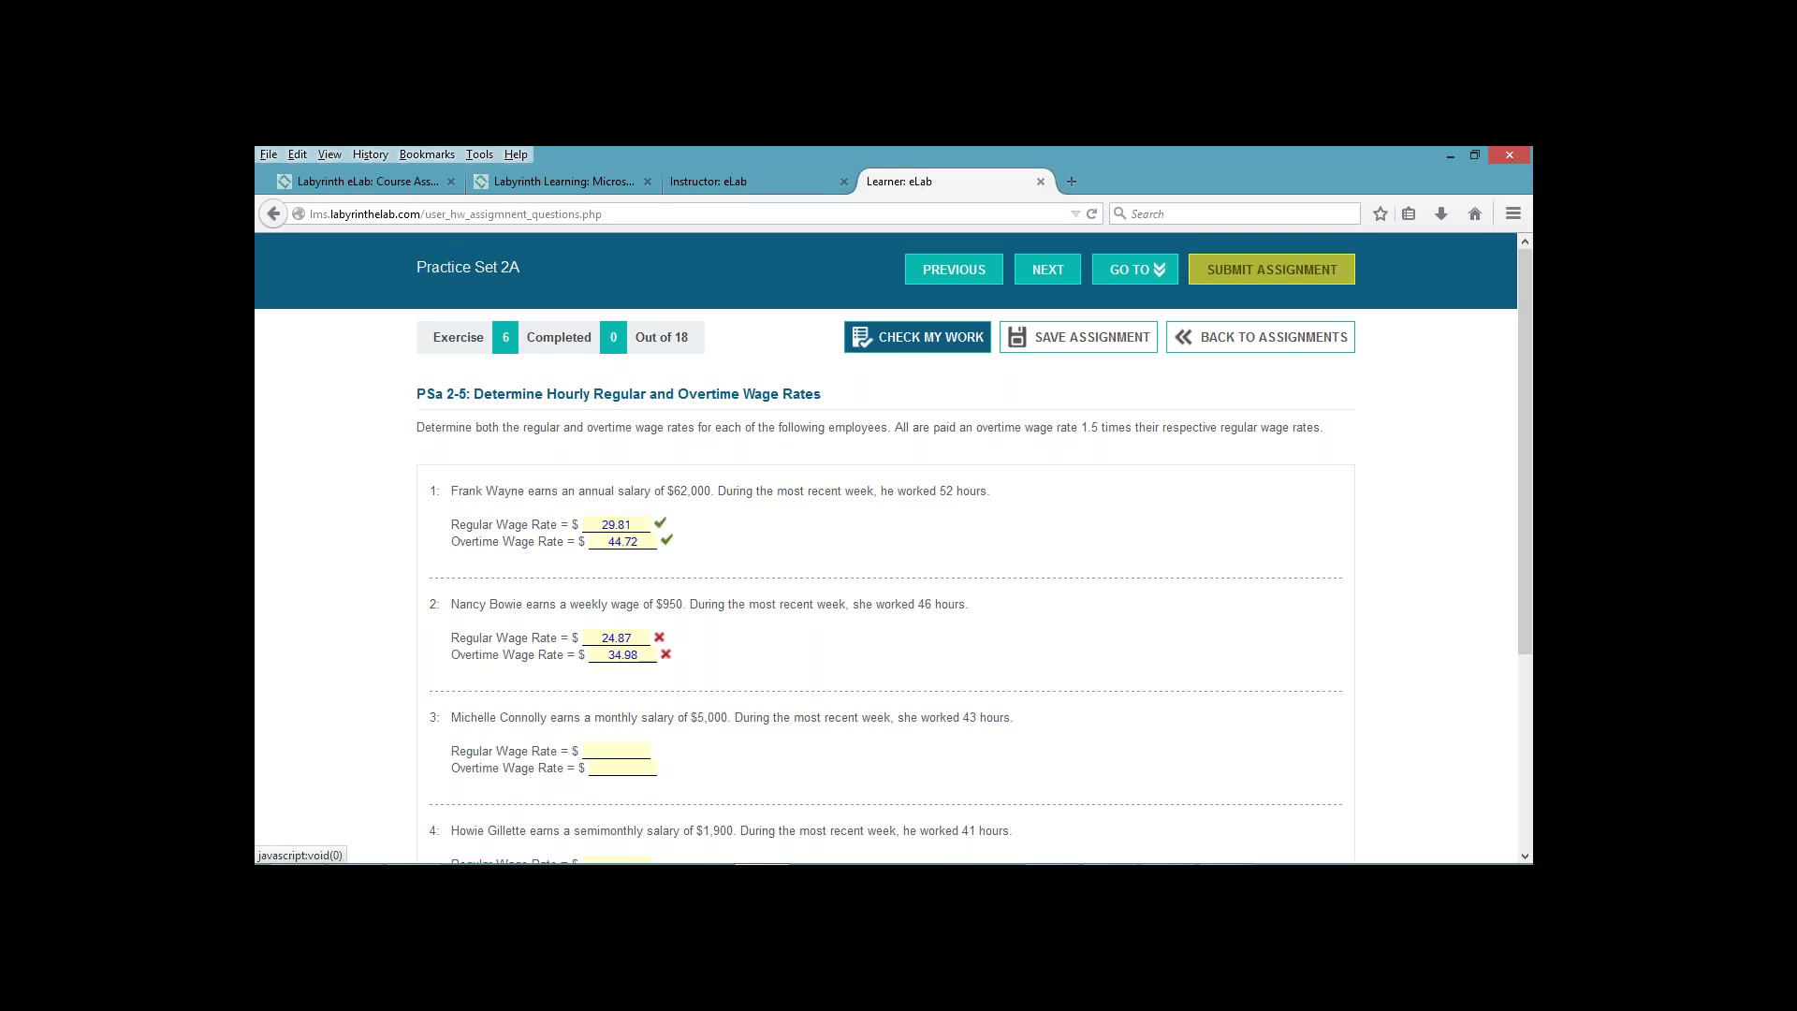
Step: Submit Practice Set 2A for grading, confirm the submission, and view the points per exercise in the assignment result
left_click(1272, 269)
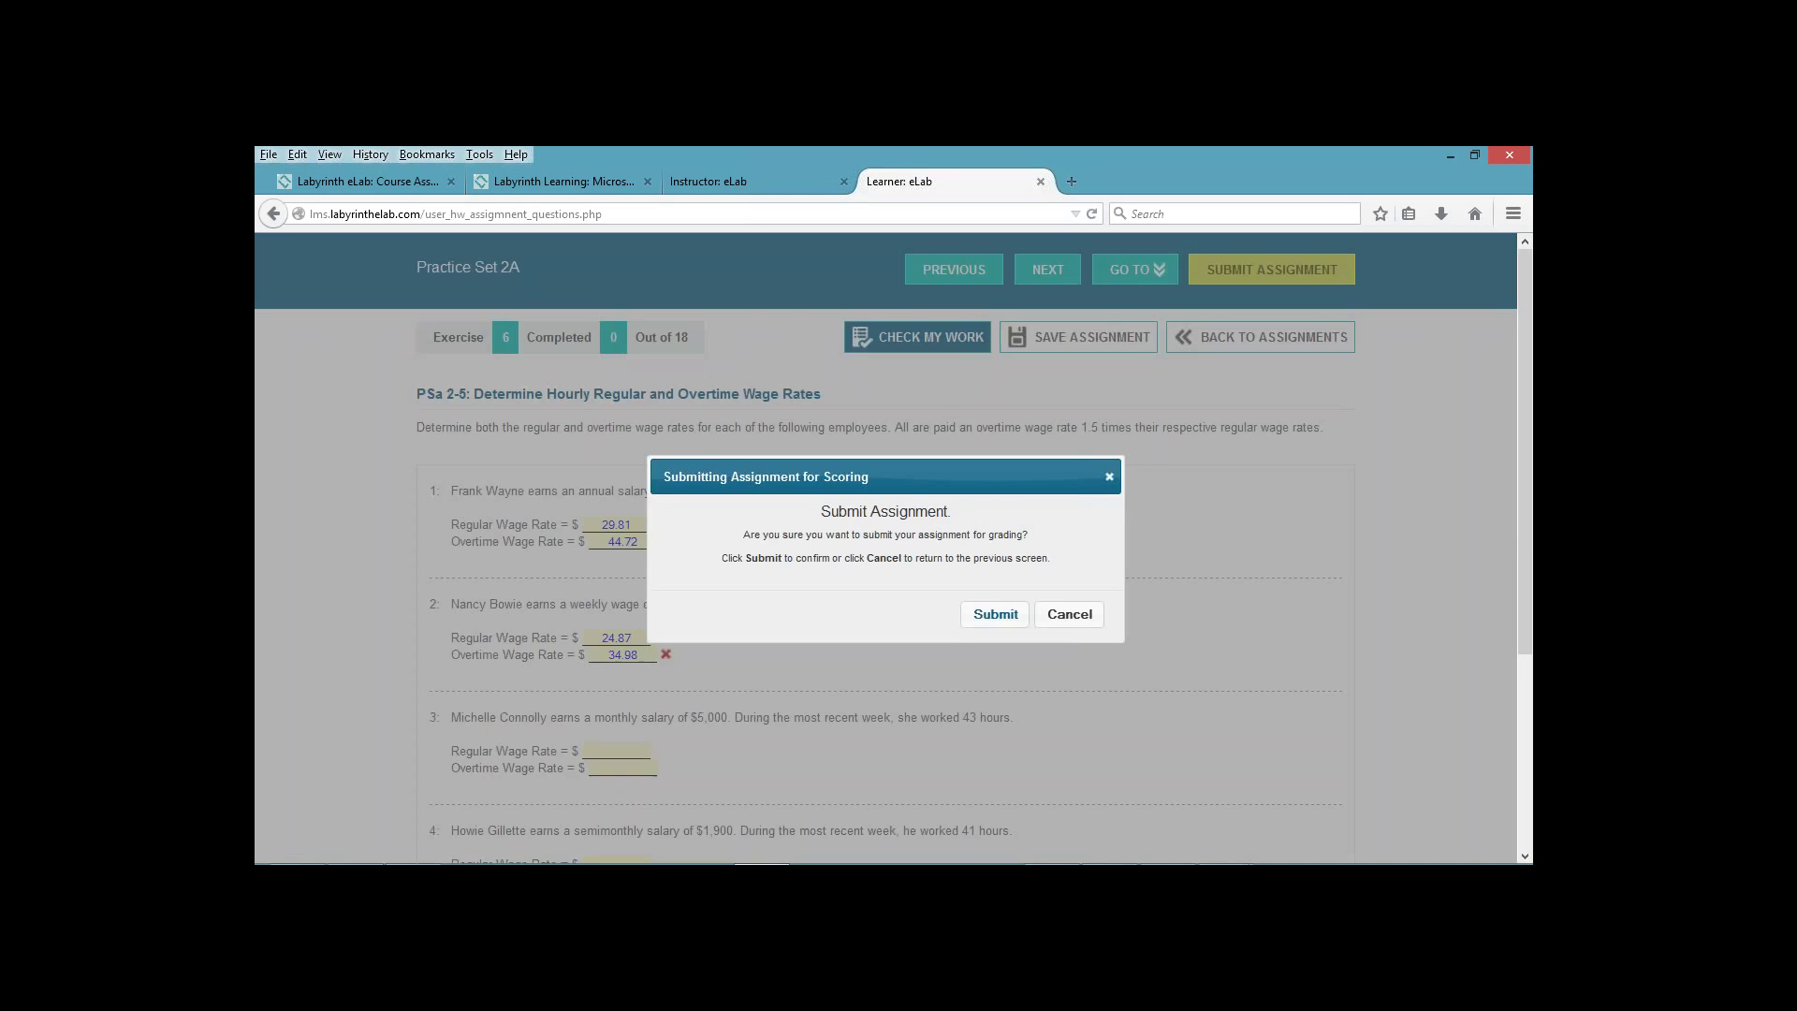
left_click(995, 614)
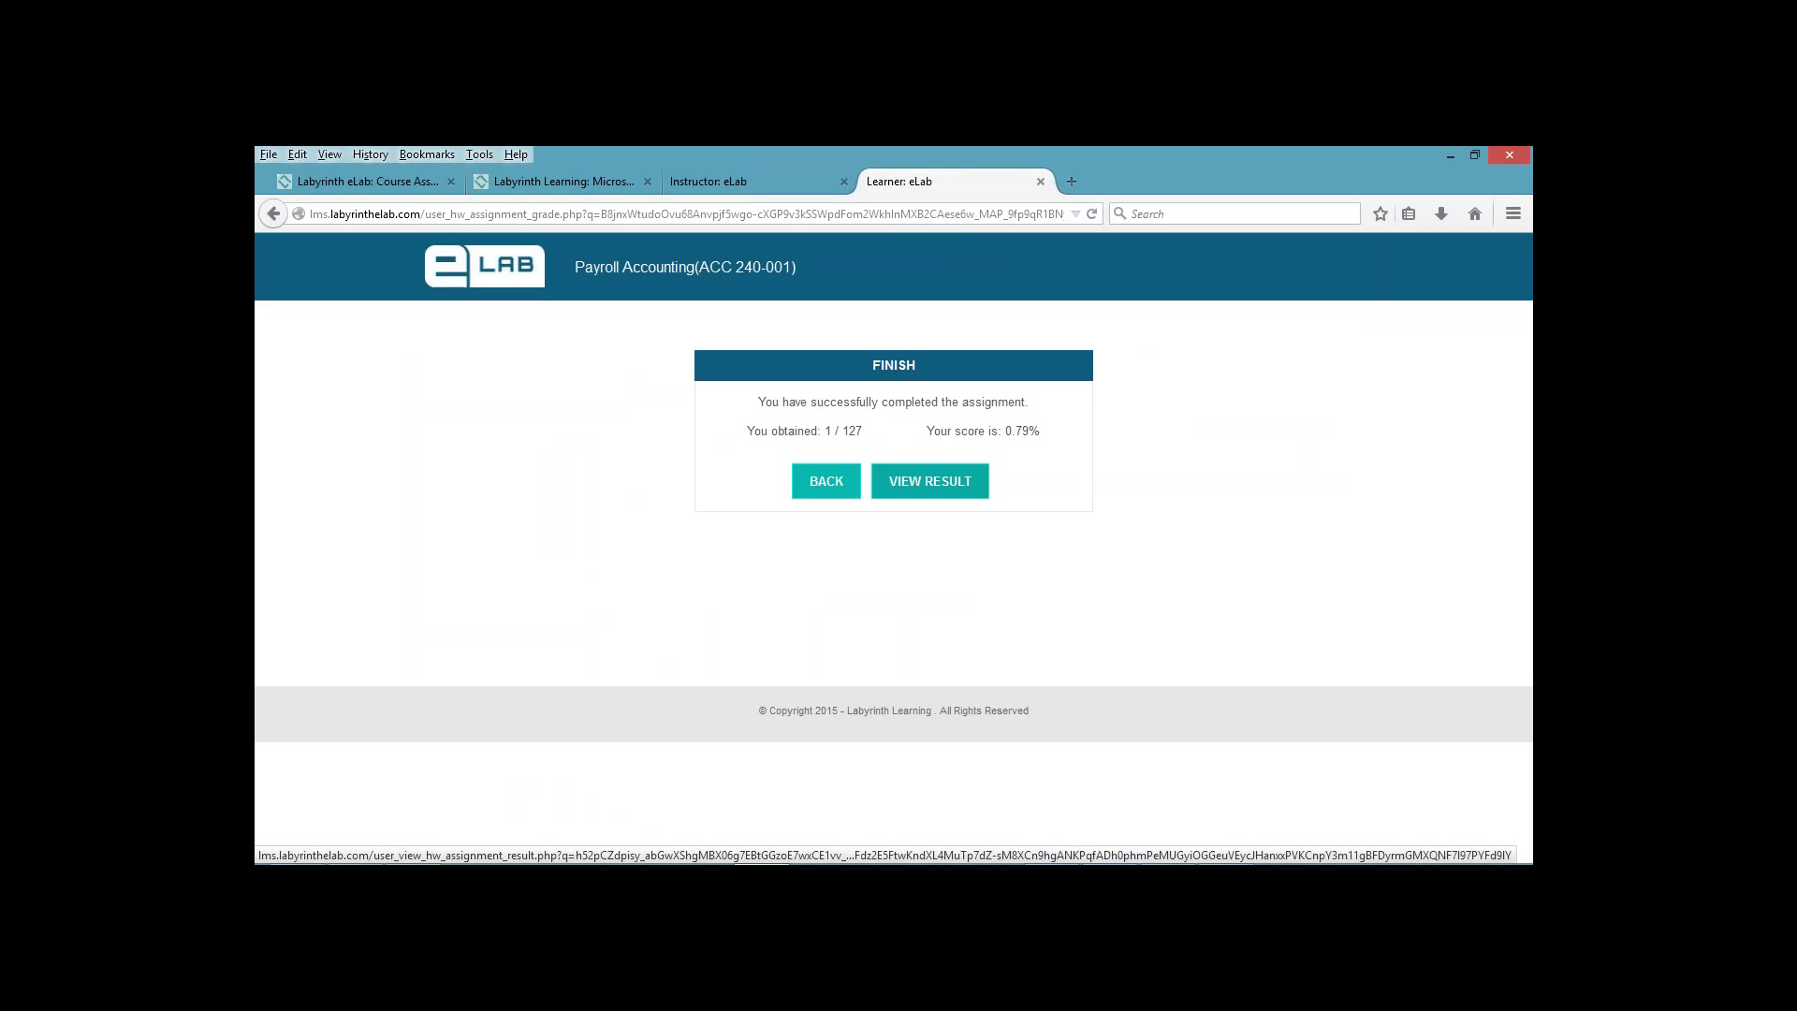
left_click(929, 481)
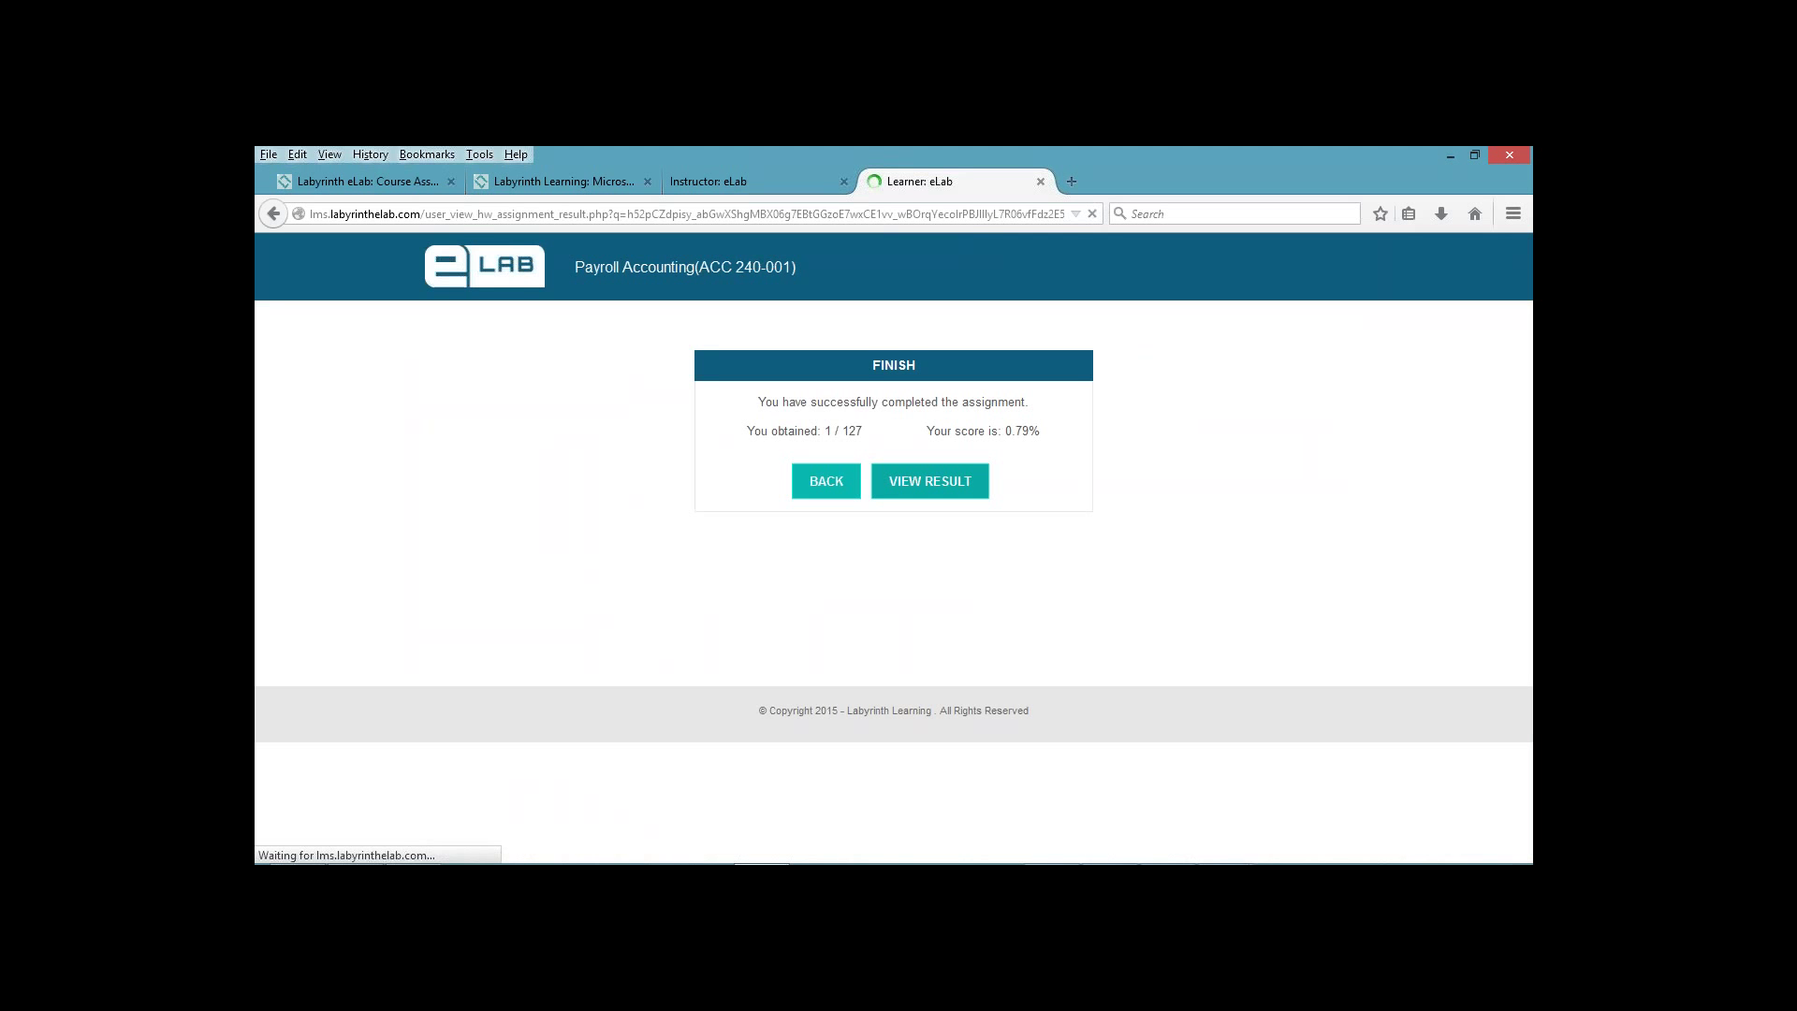
scroll(893, 549, "down", 4)
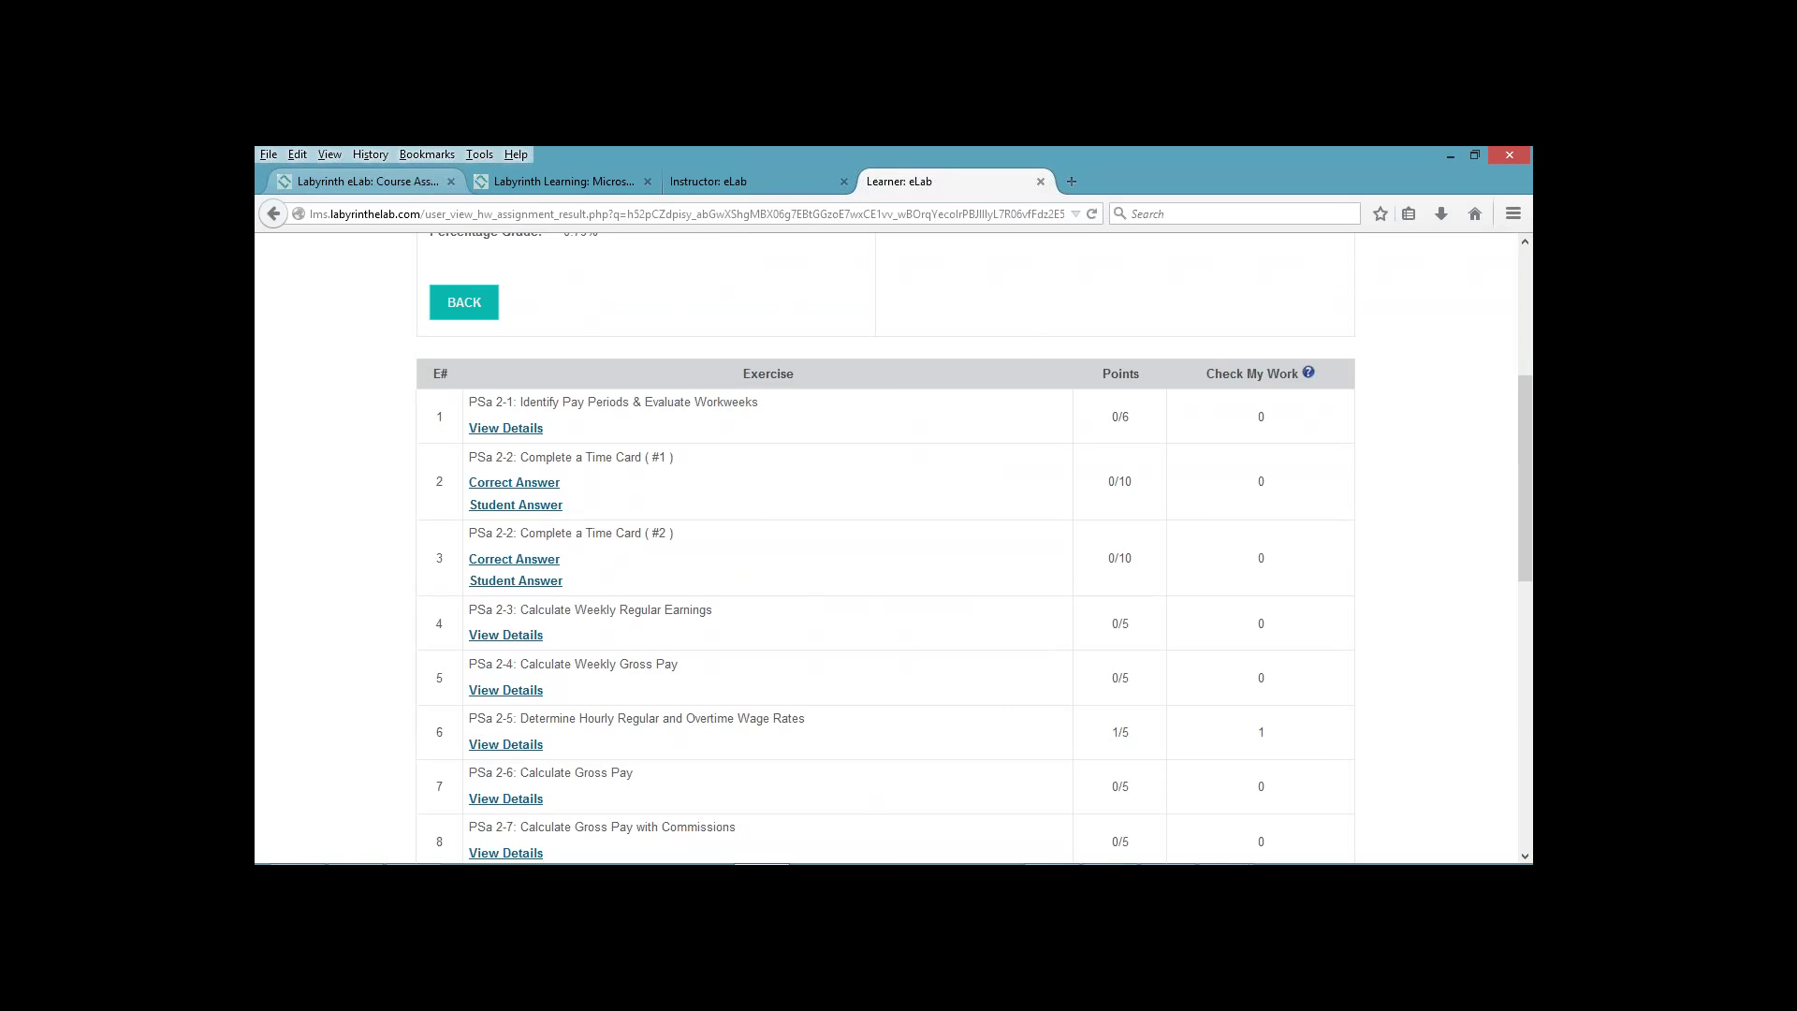
Step: View the eLab home page, then open the Find a Sales Representative page on the Labyrinth Learning website
left_click(365, 180)
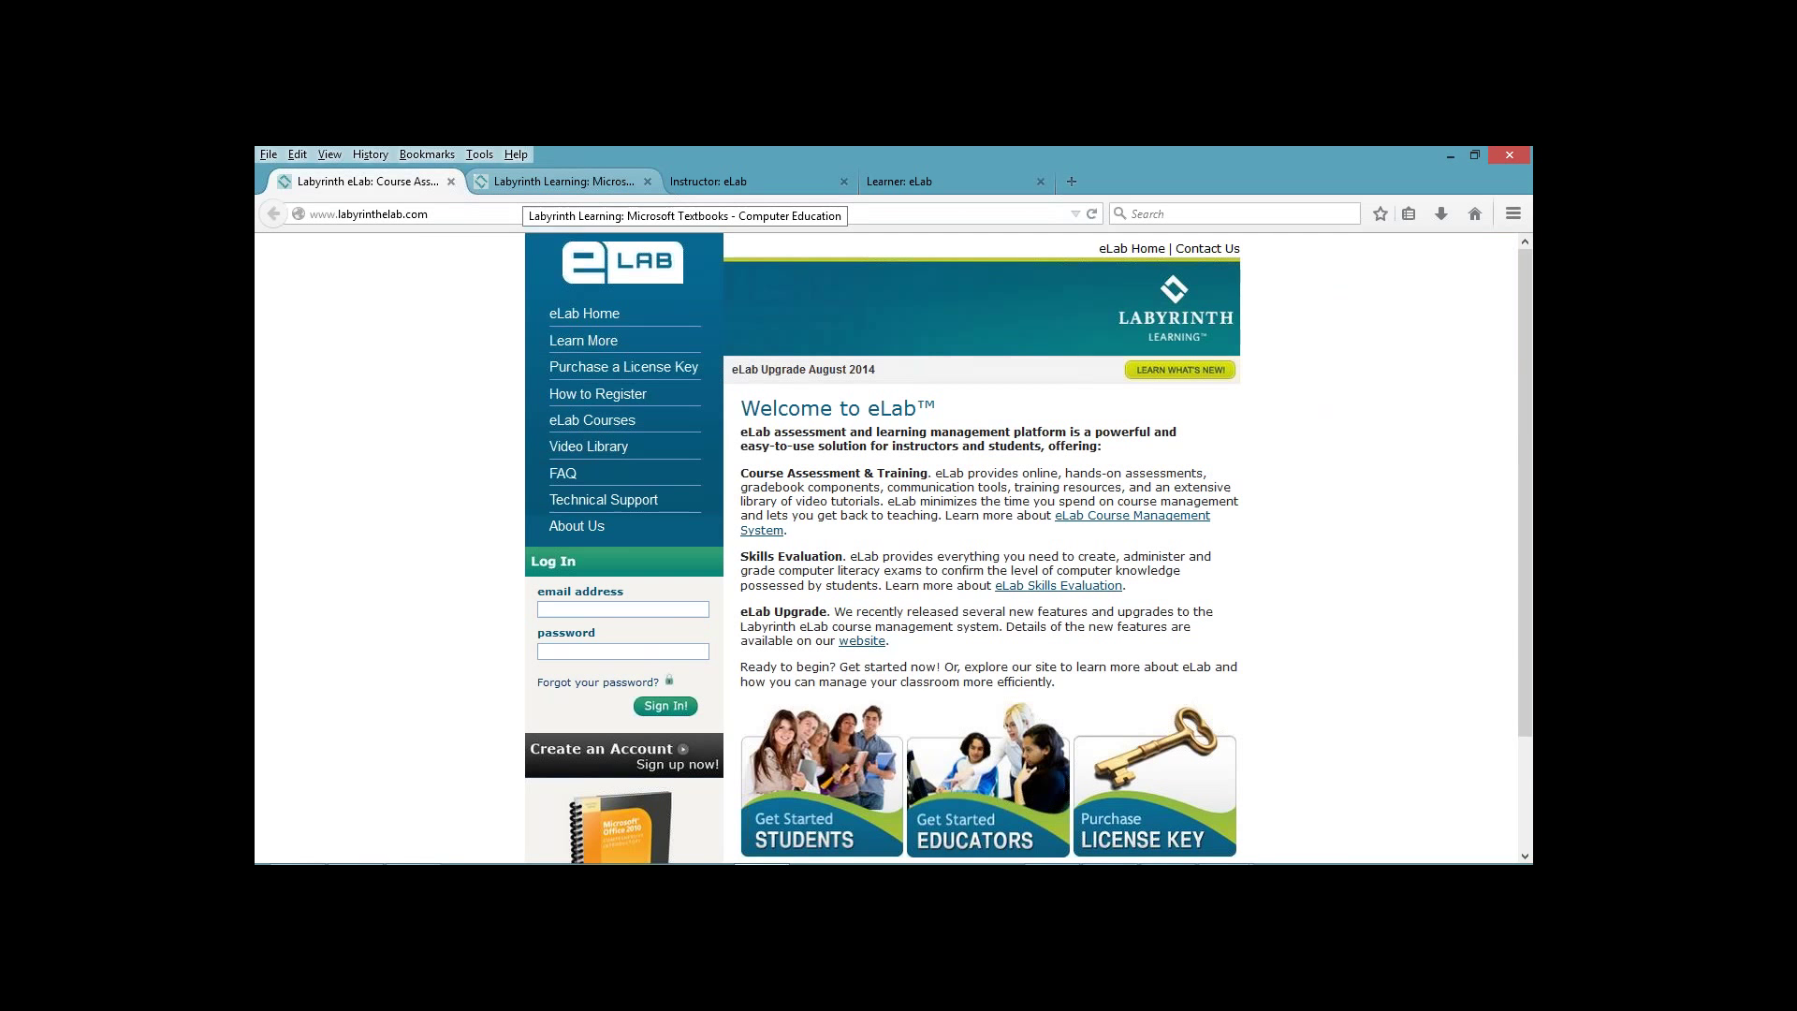
left_click(562, 180)
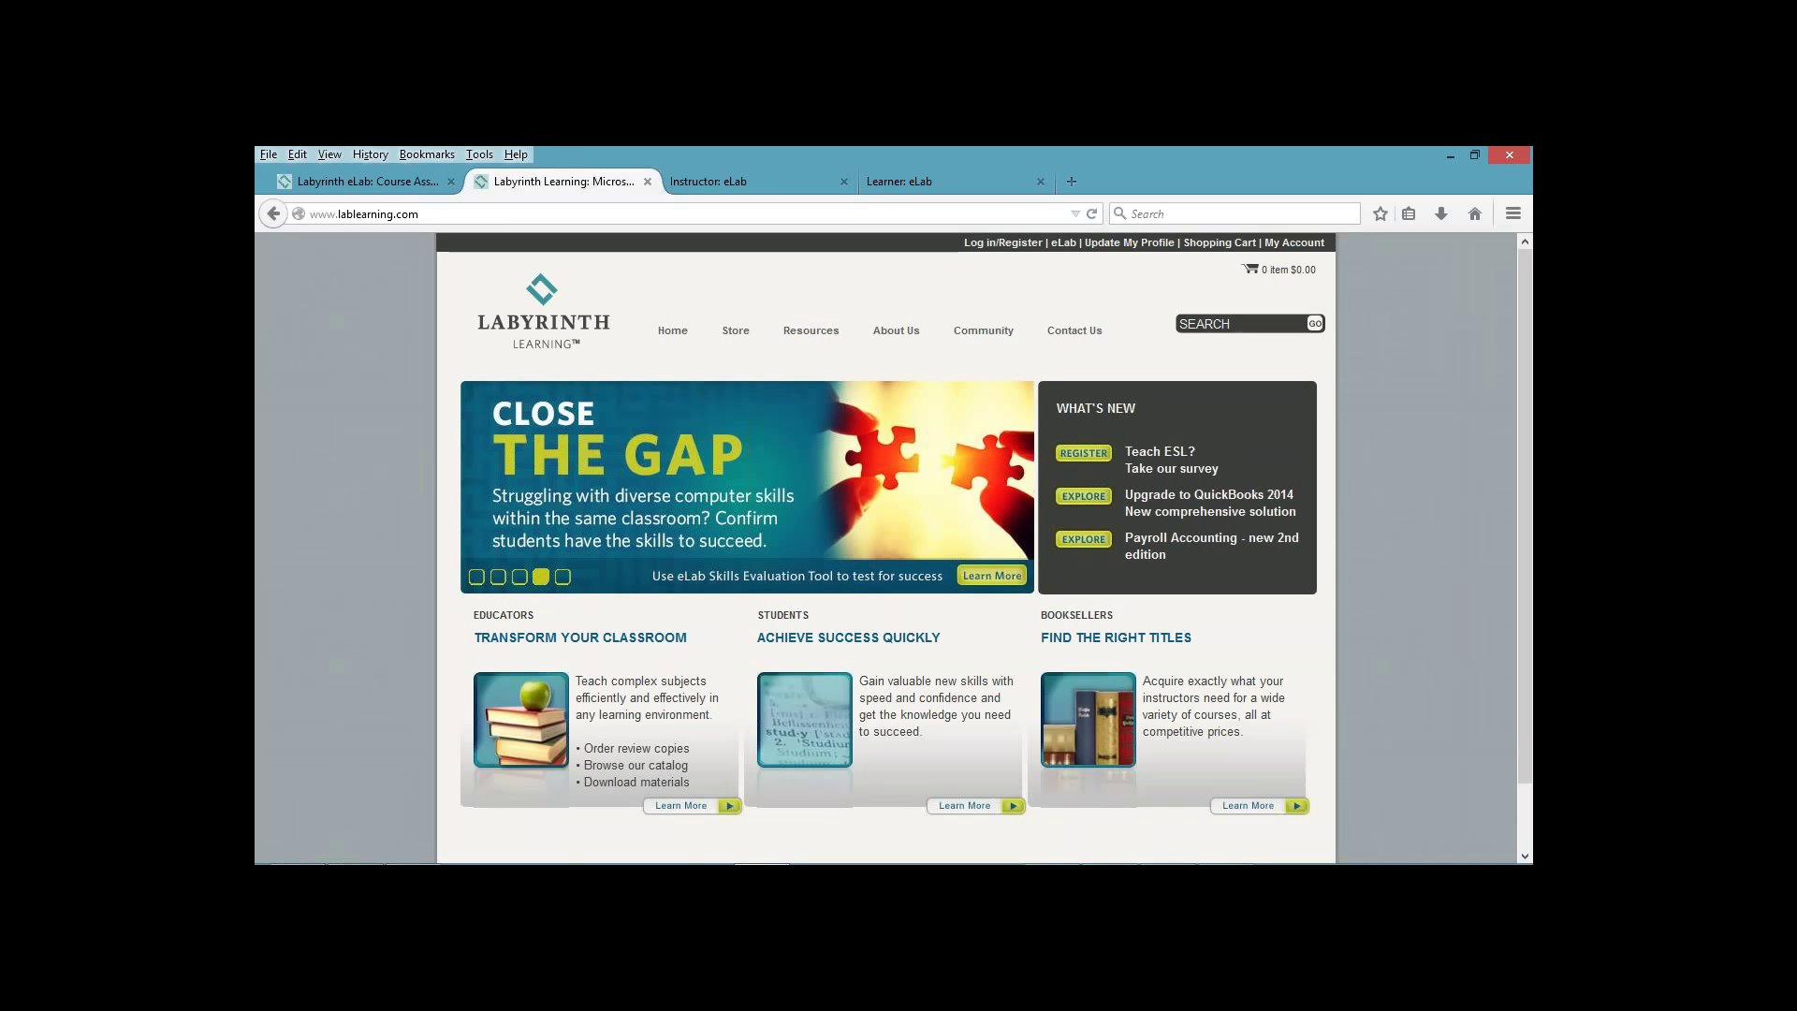
mouse_move(1075, 331)
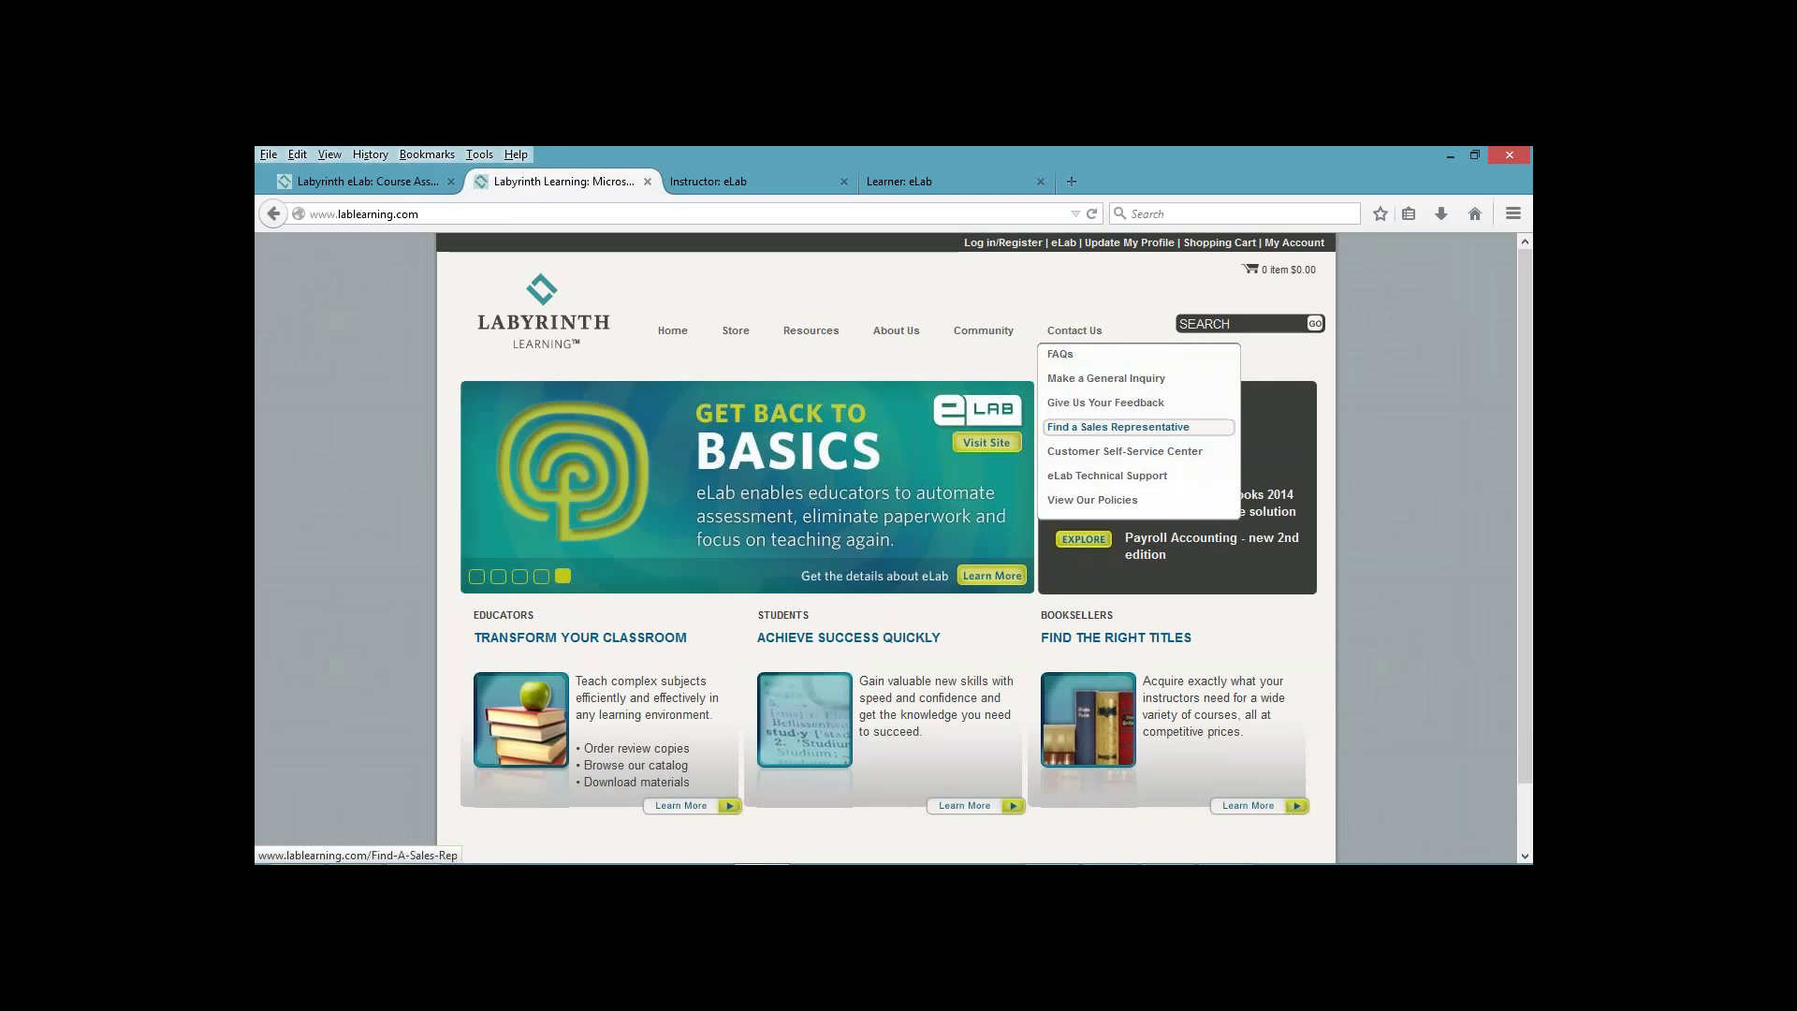
left_click(1118, 426)
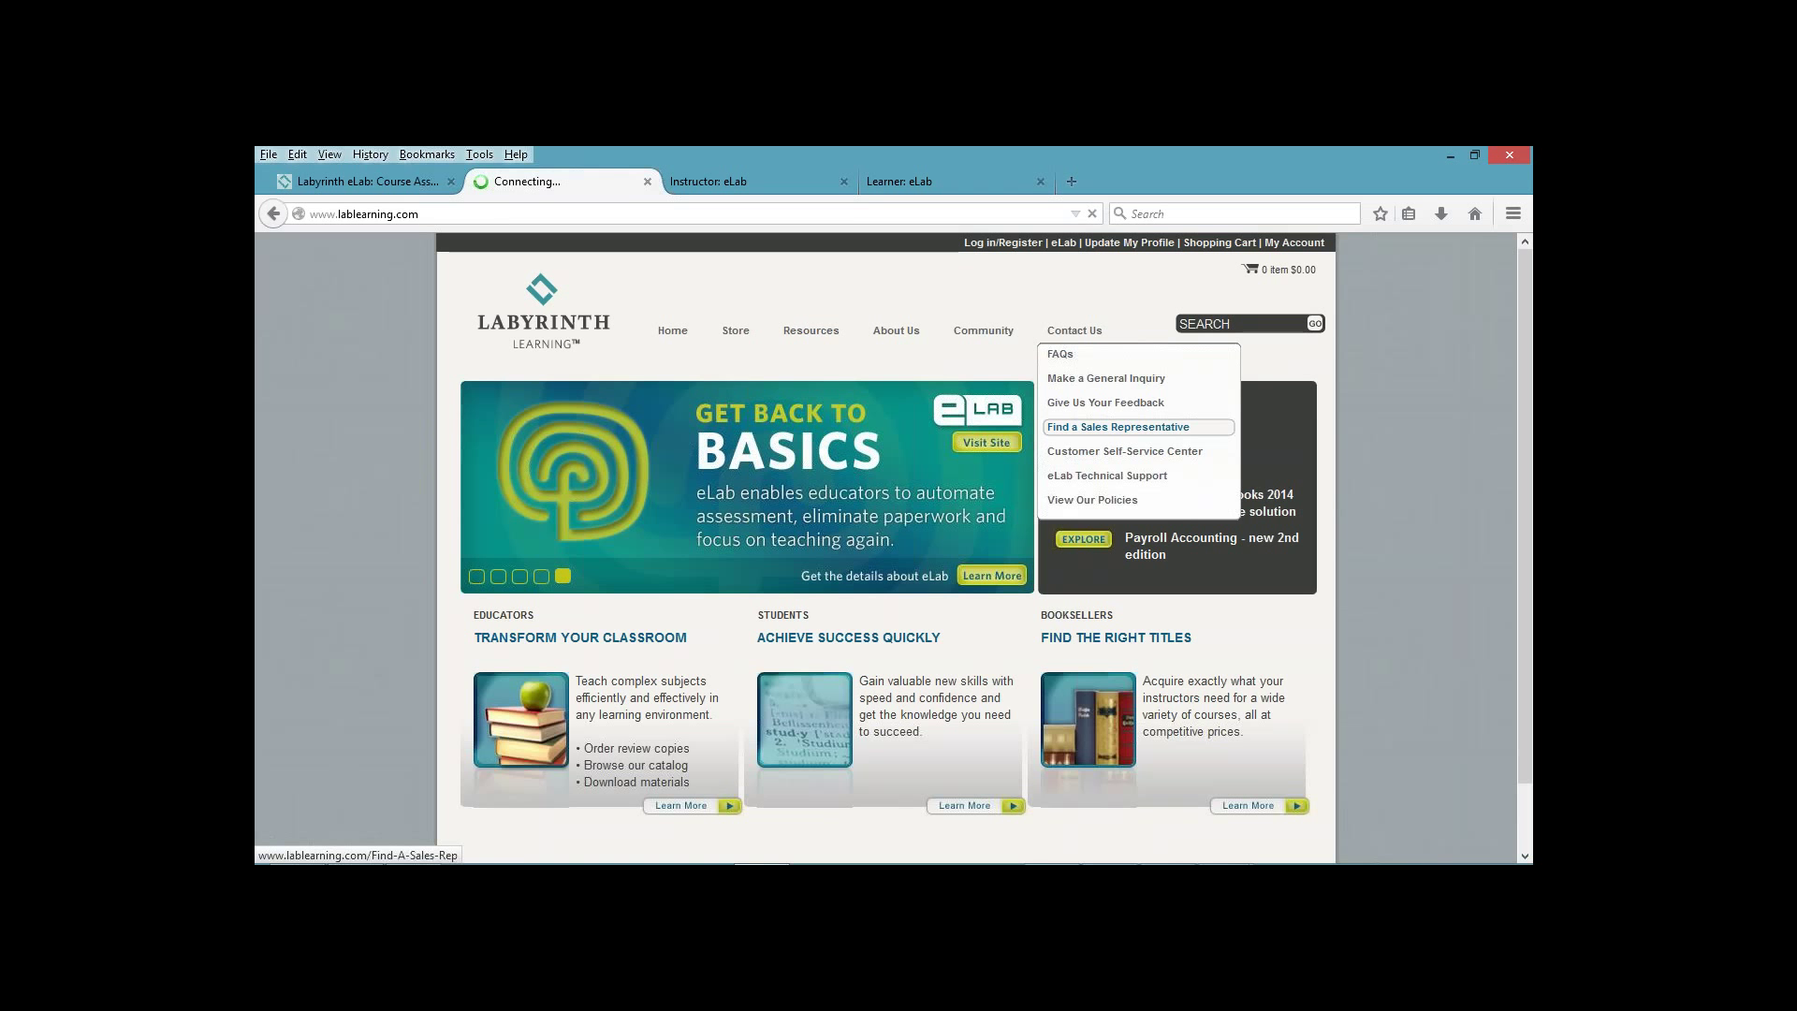